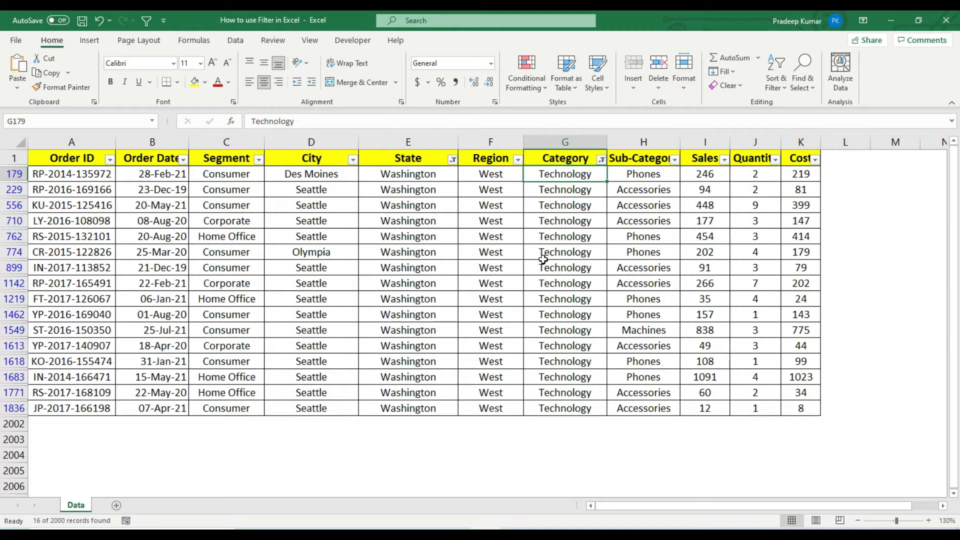
Remove the active filters from the order data so all the records are shown
key("ctrl+shift+l")
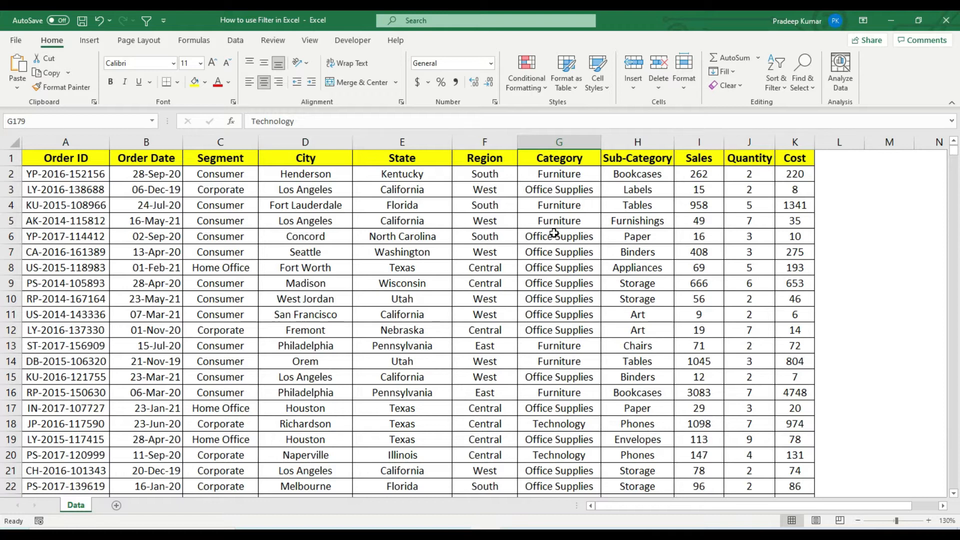
left_click(315, 219)
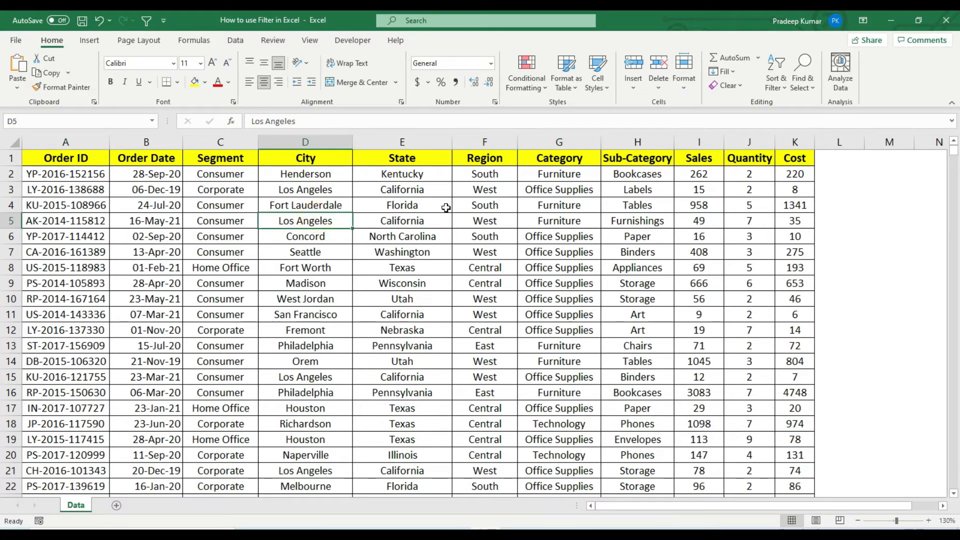
left_click(550, 204)
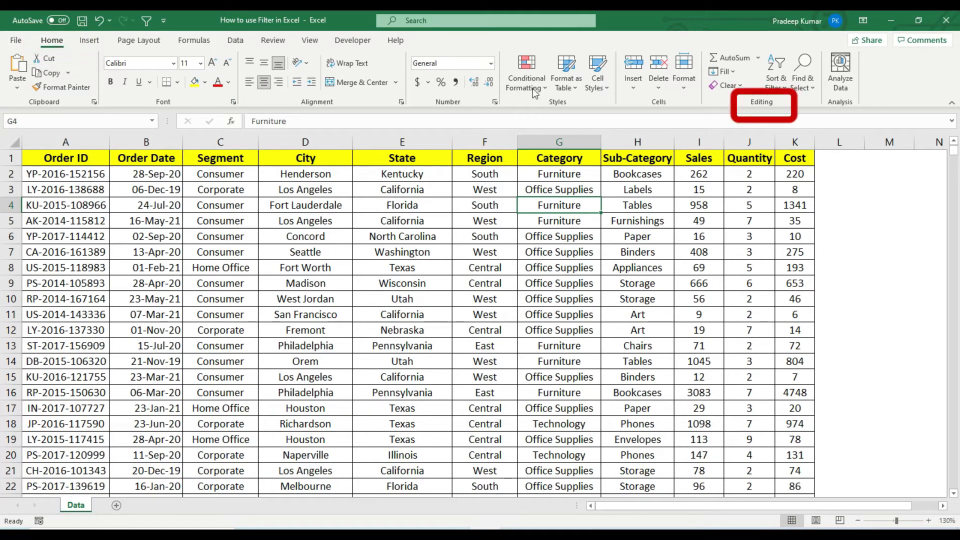
left_click(780, 90)
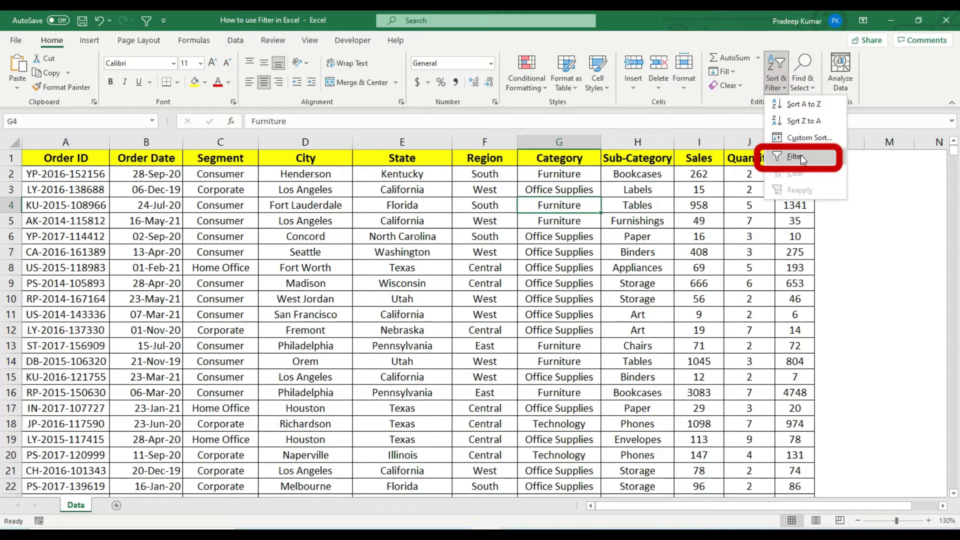
left_click(234, 38)
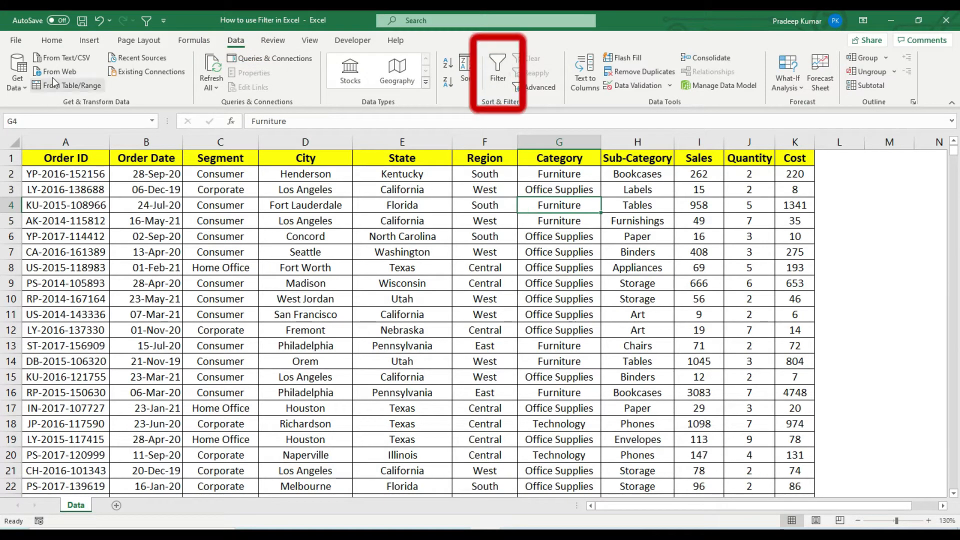
left_click(52, 40)
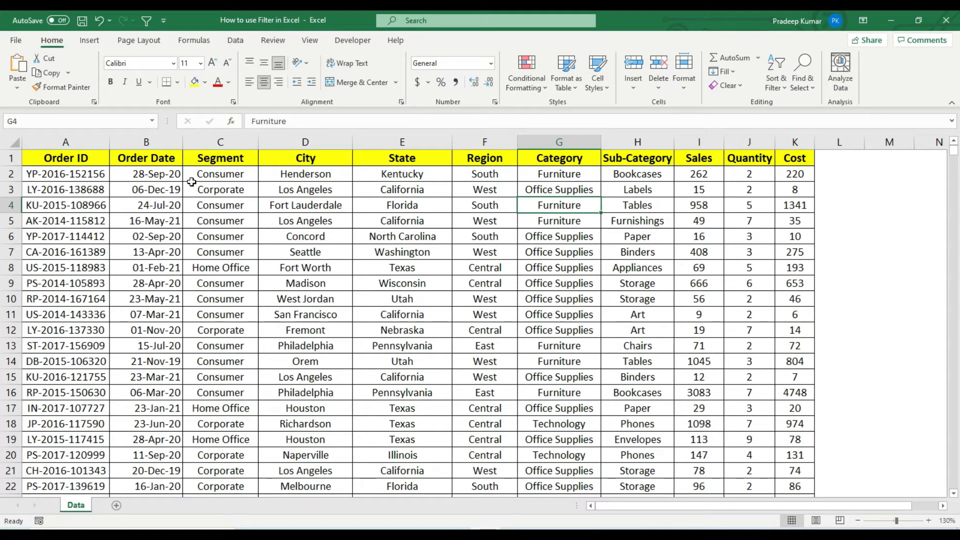
Turn on filtering for the header row of the order data
left_click(78, 159)
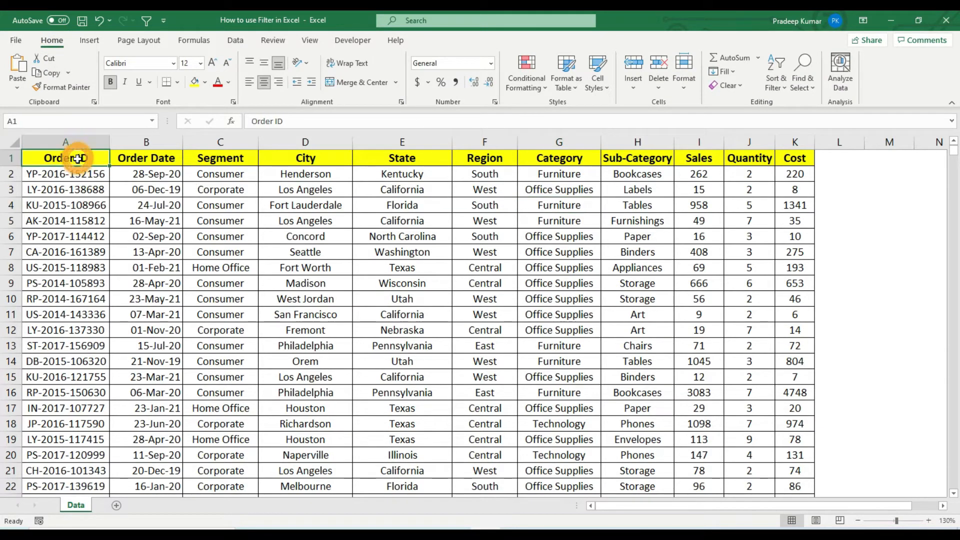
left_click(278, 157)
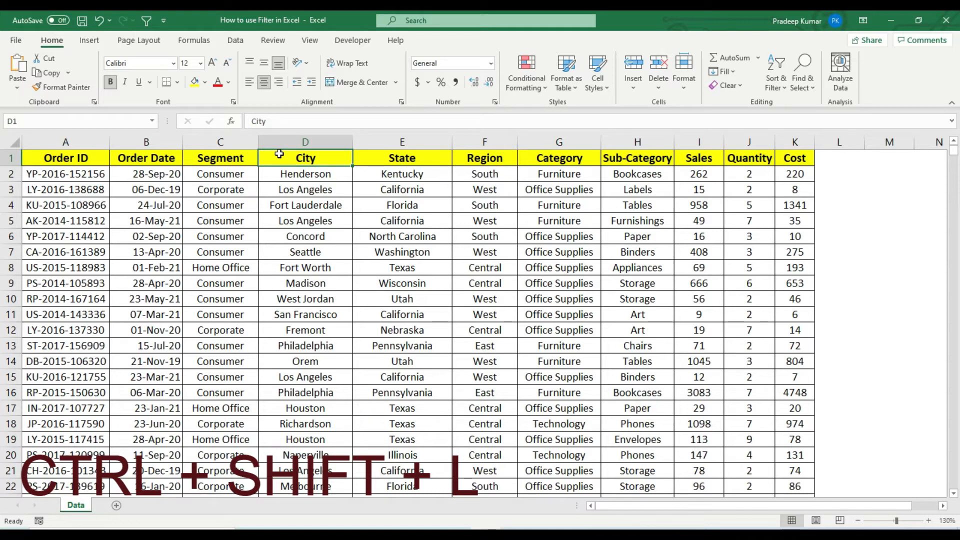
key("ctrl+shift+l")
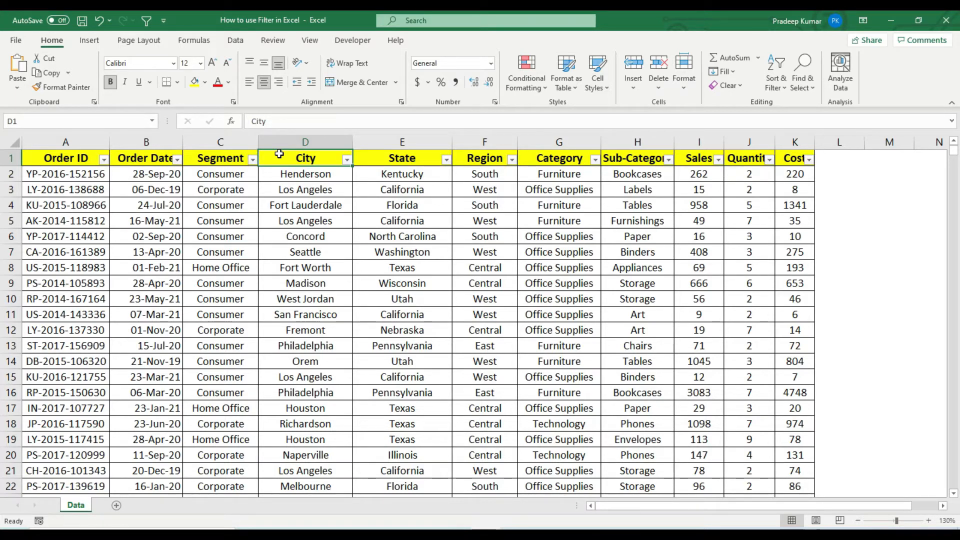
Open the filter list of the Order Date column and deselect all the years
left_click(150, 171)
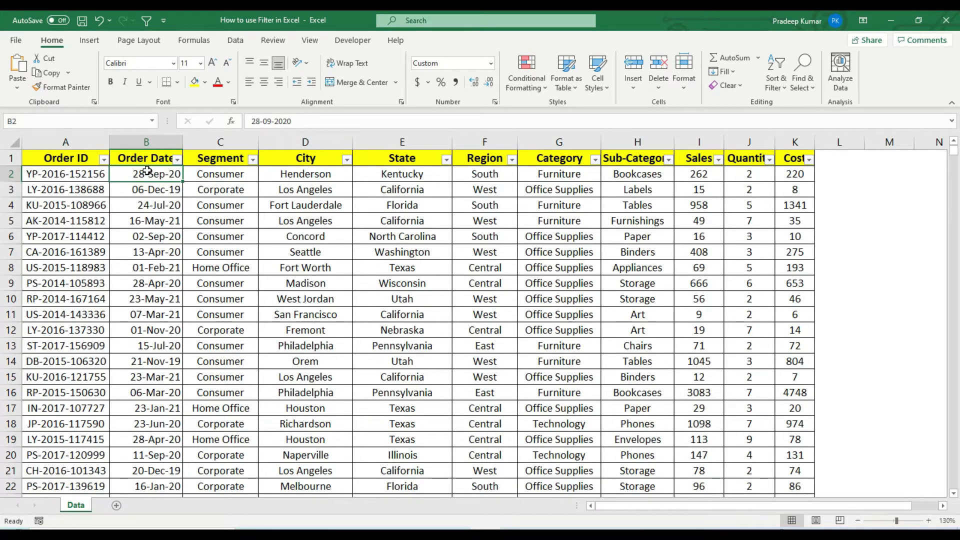
left_click(147, 159)
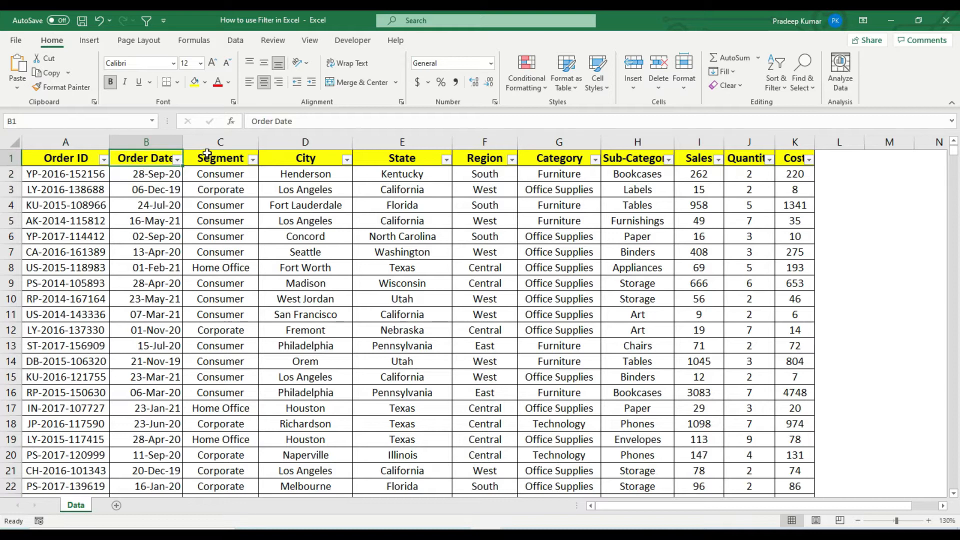
left_click(177, 160)
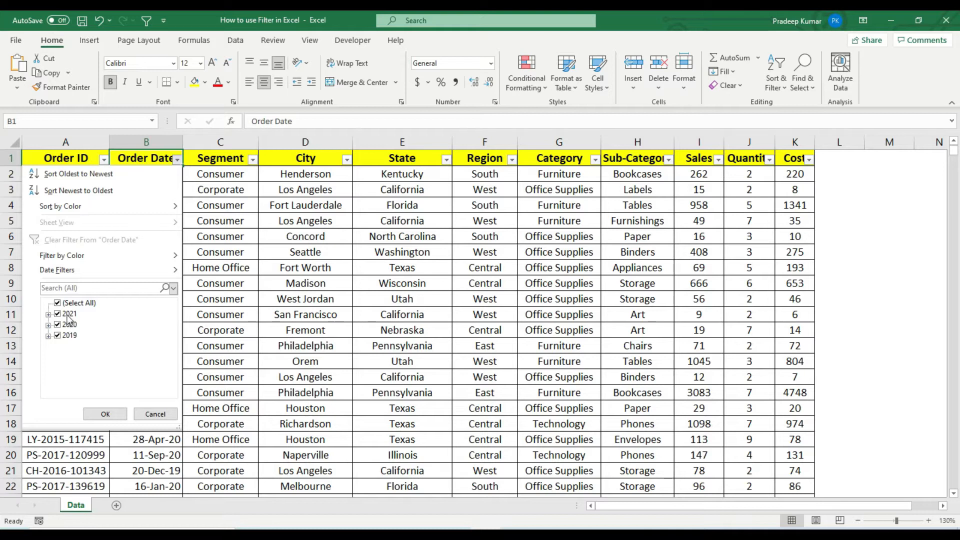
left_click(58, 303)
left_click(57, 325)
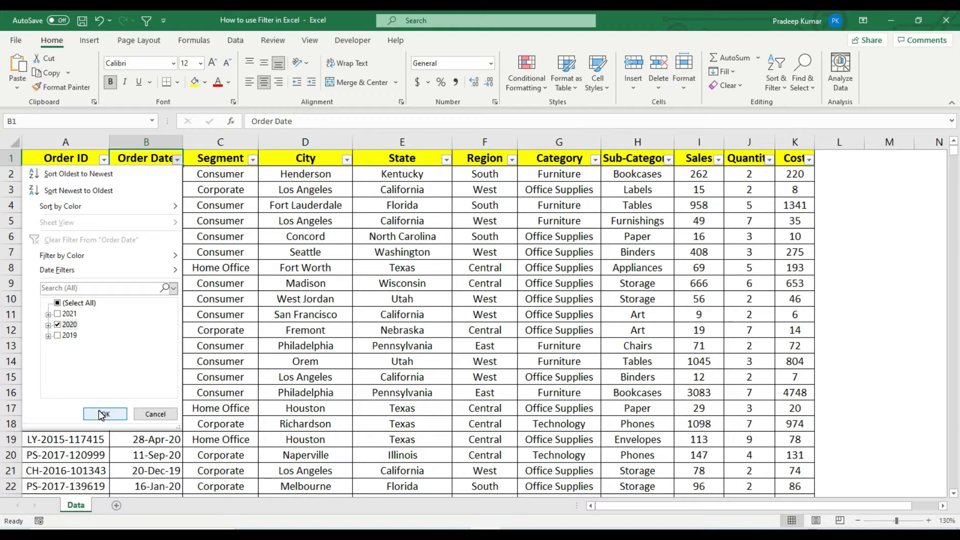
left_click(83, 302)
left_click(84, 302)
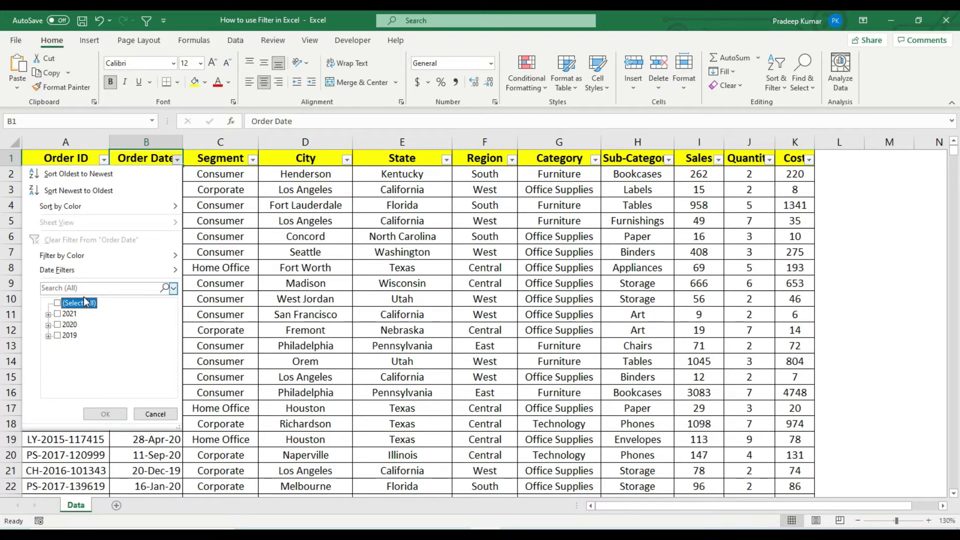
Filter the Order Date column to show only March 2021
left_click(49, 314)
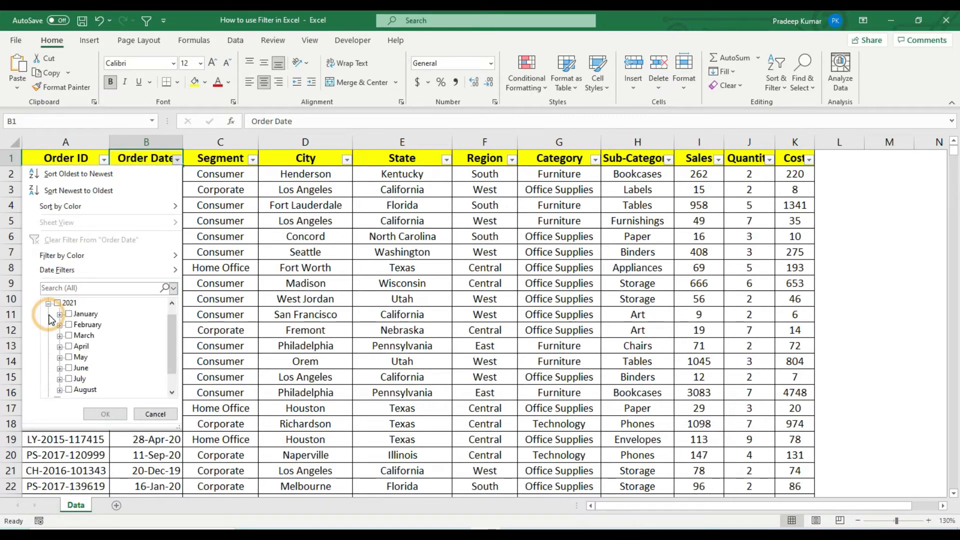
left_click(69, 335)
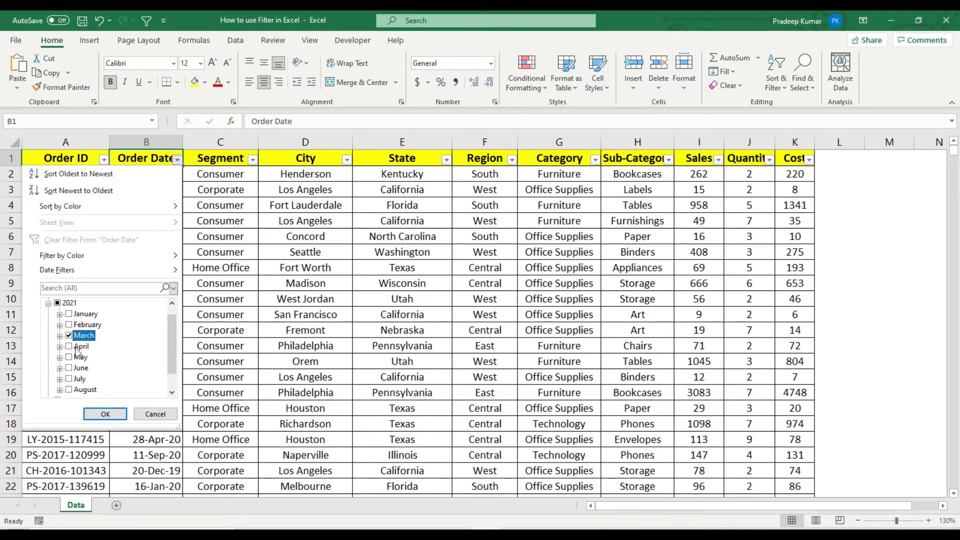
left_click(97, 411)
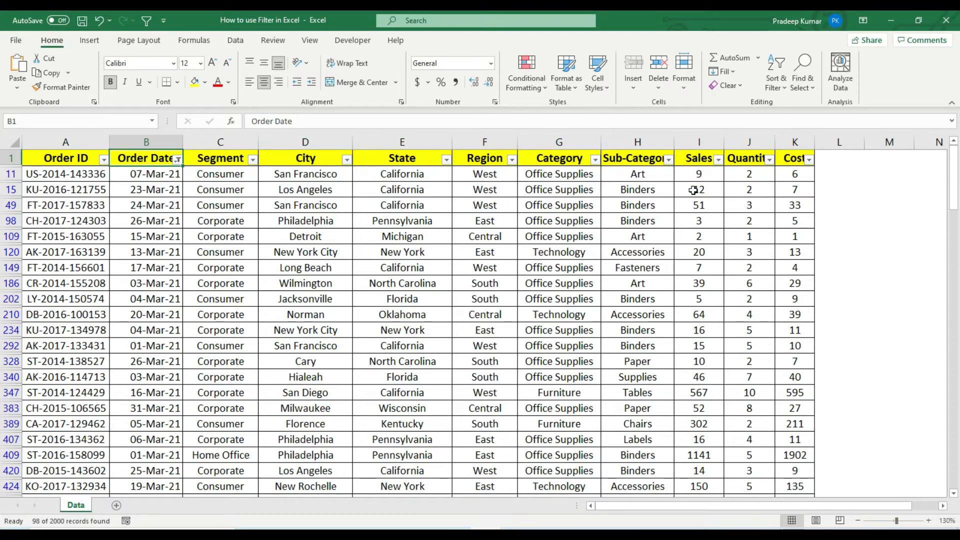
Check the total of the filtered Sales column and turn filtering off for the order data
left_click(694, 143)
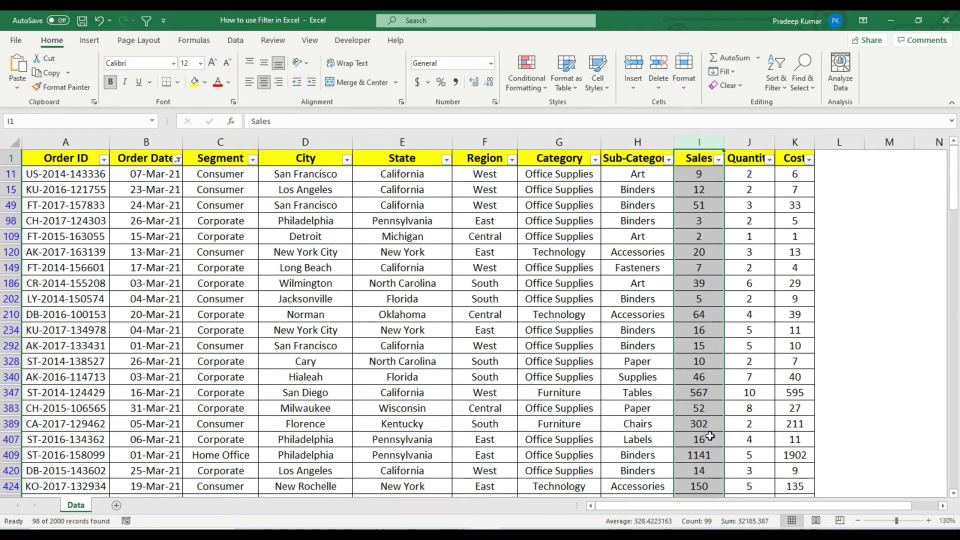
left_click(636, 161)
key("ctrl+shift+l")
key("ctrl+shift+l")
key("ctrl+shift+l")
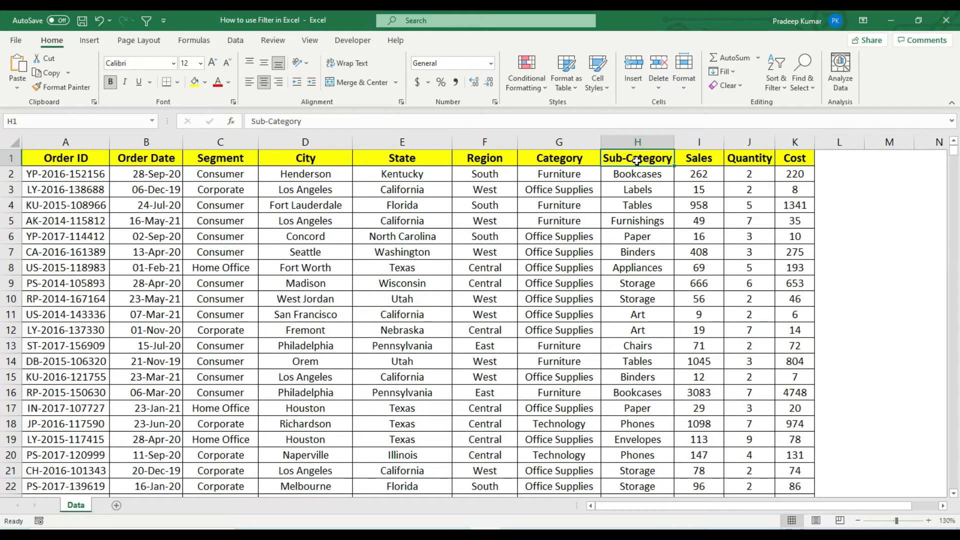
Insert a blank row above the headers and total the Sales column in I1 with =SUM(I3:I2002)
left_click(12, 159)
key("ctrl+shift+plus")
left_click(689, 156)
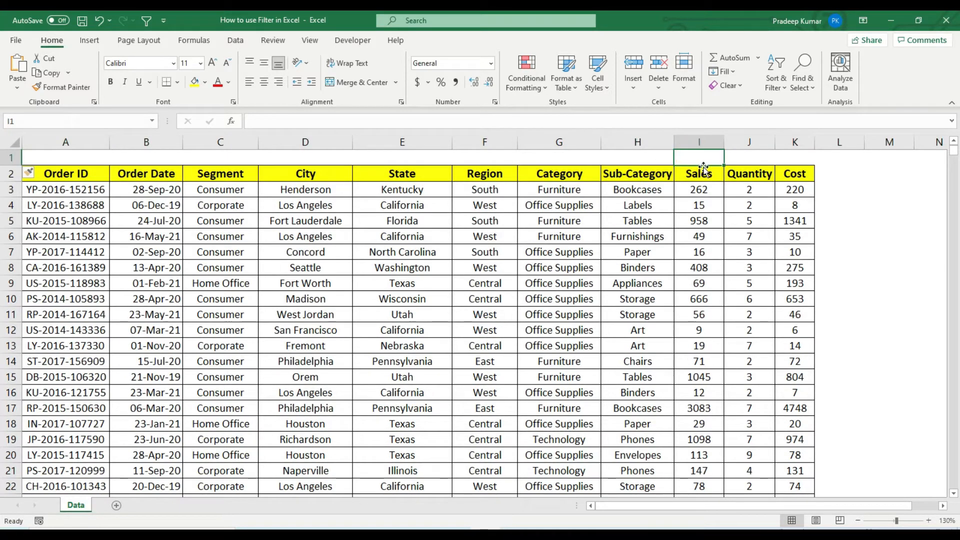
type("=")
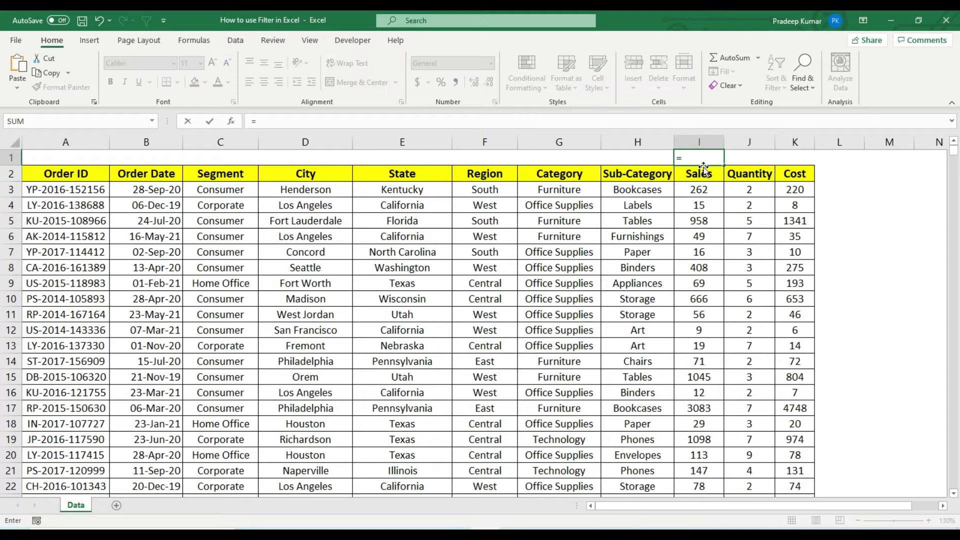
type("SUM(")
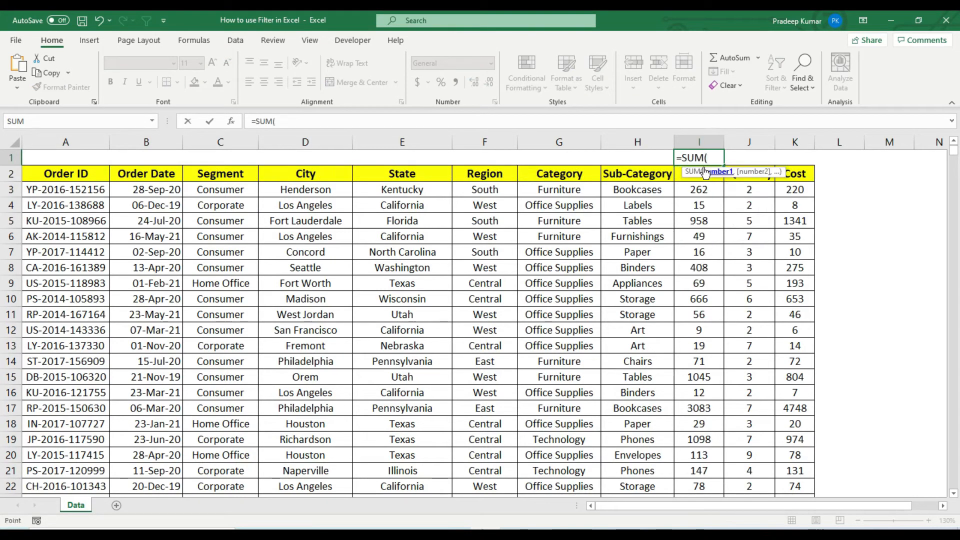
key("Down")
key("Down")
key("shift+Down")
key("ctrl+shift+Down")
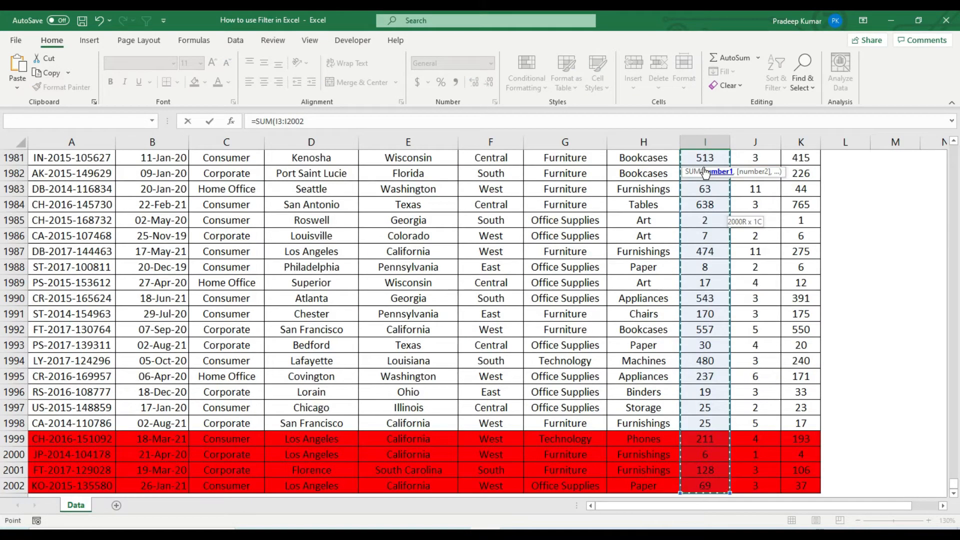
key("Return")
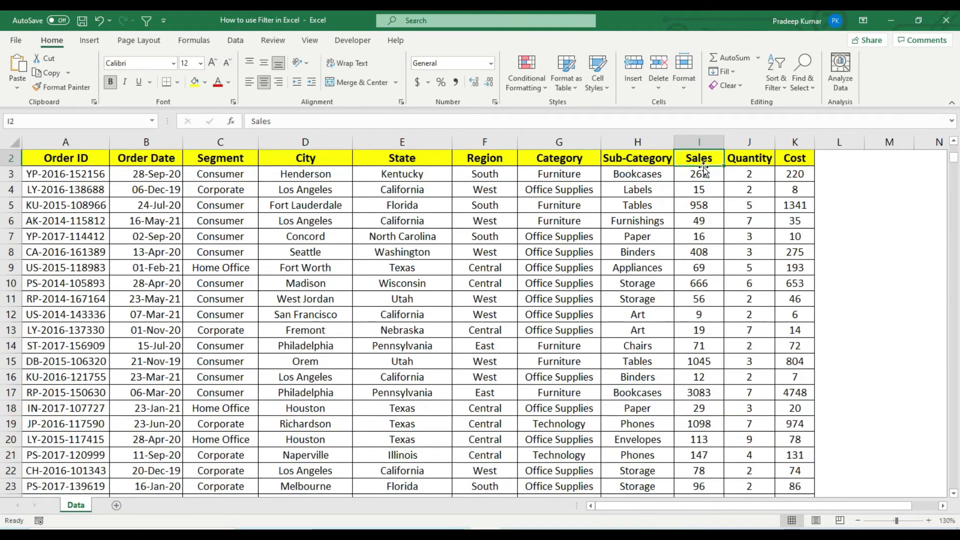
key("Up")
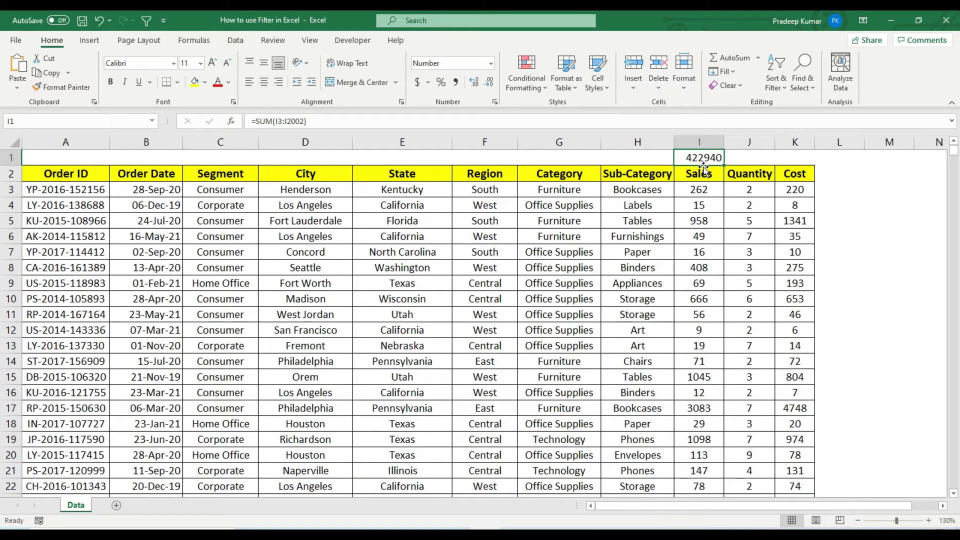
key("ctrl+z")
Turn on filtering for the headers in row 2 and filter Order Date to 1, 2 and 3 March 2021
left_click(501, 173)
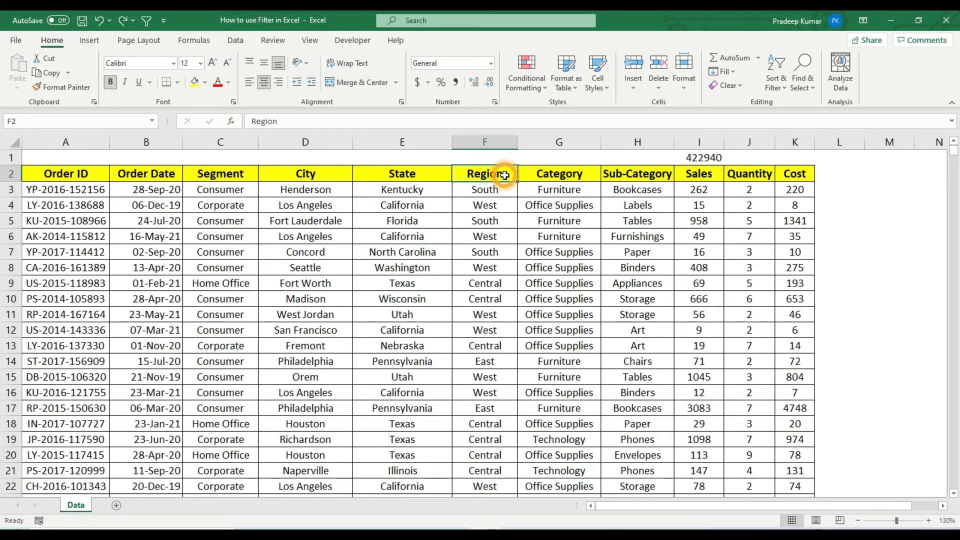
key("ctrl+shift+l")
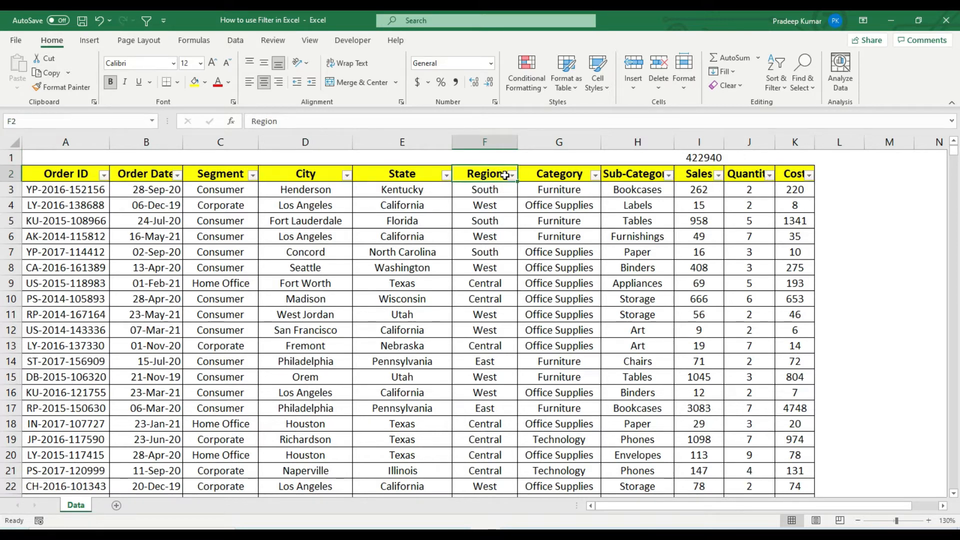
left_click(177, 175)
left_click(57, 319)
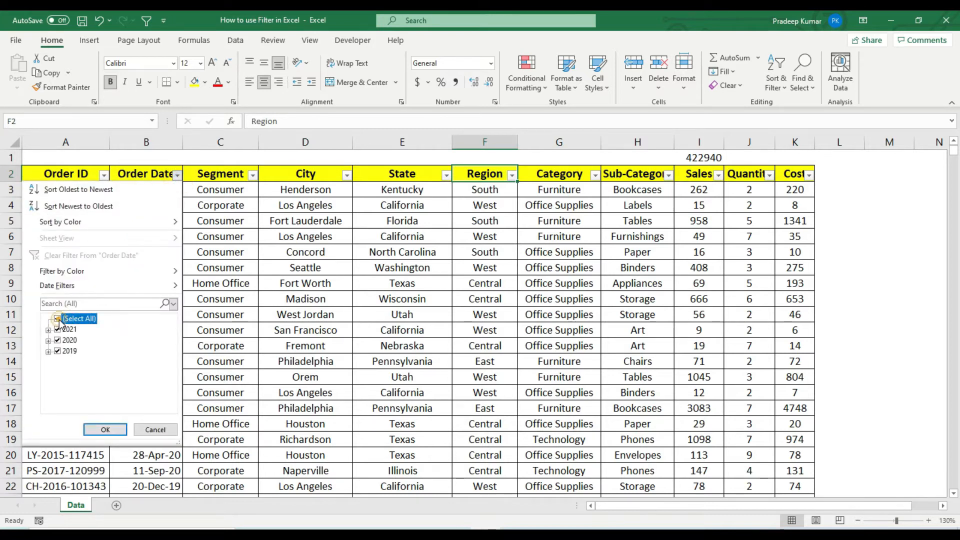
left_click(49, 330)
left_click(60, 351)
left_click(80, 341)
left_click(79, 347)
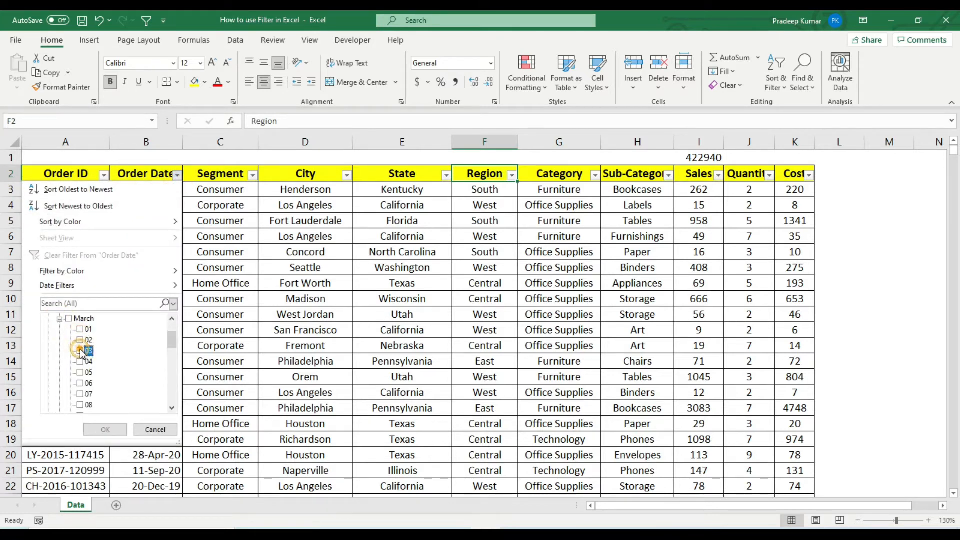
left_click(80, 329)
left_click(80, 340)
left_click(80, 351)
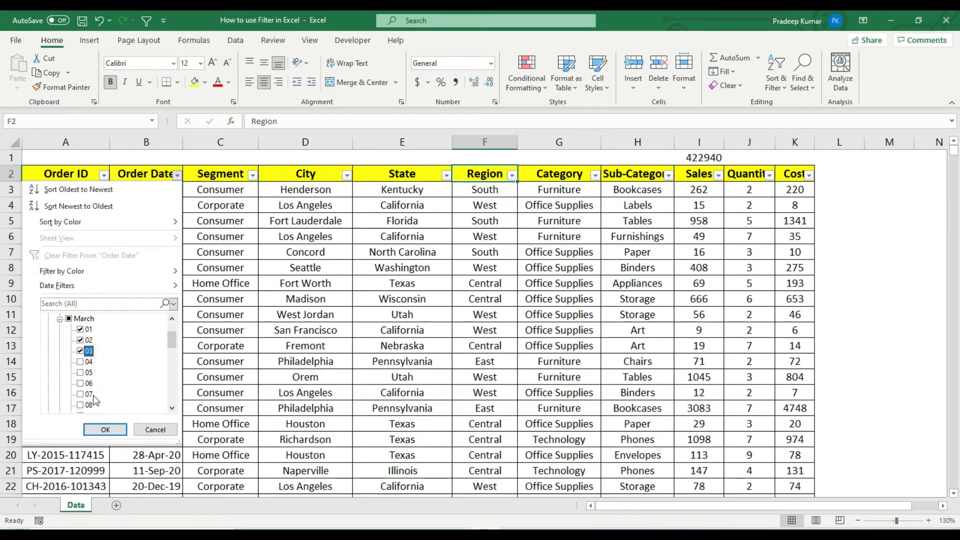
left_click(106, 431)
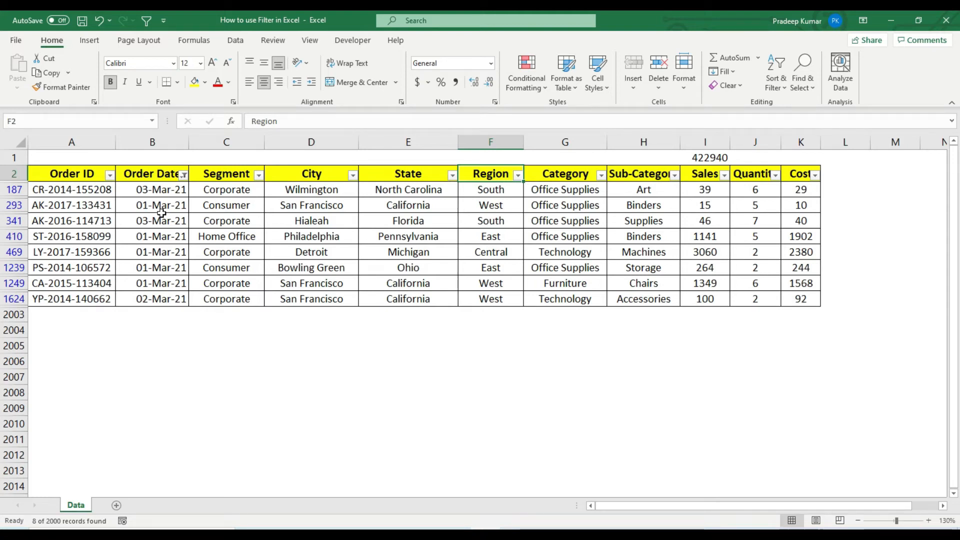
Compare the sum of the visible Sales values with the SUM formula in I1, leaving the formula unedited
left_click(720, 190)
left_click_drag(719, 190, 728, 309)
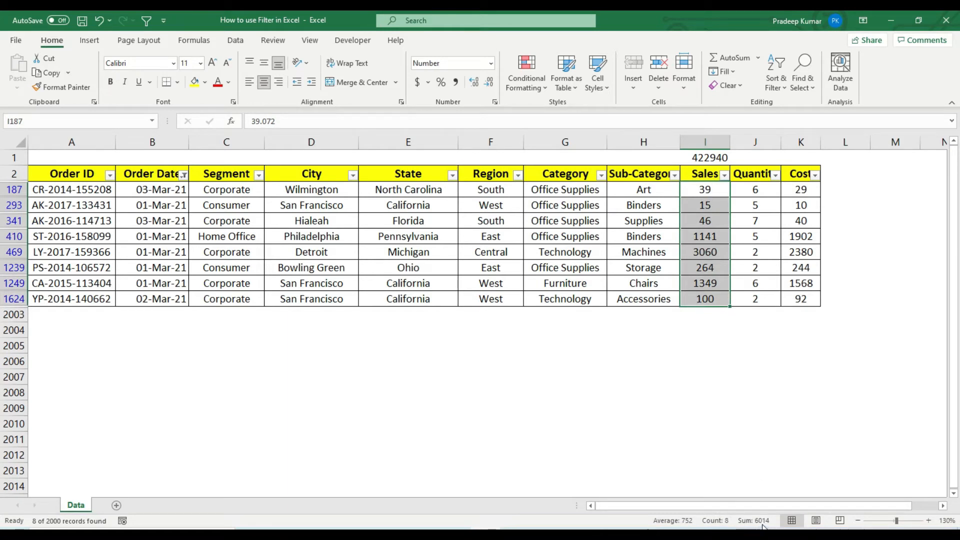
left_click(708, 157)
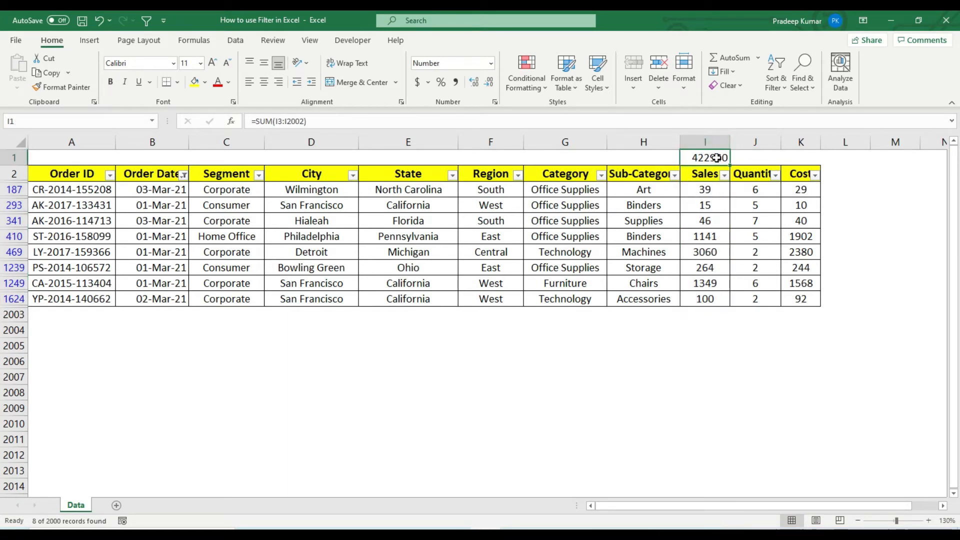
double_click(716, 157)
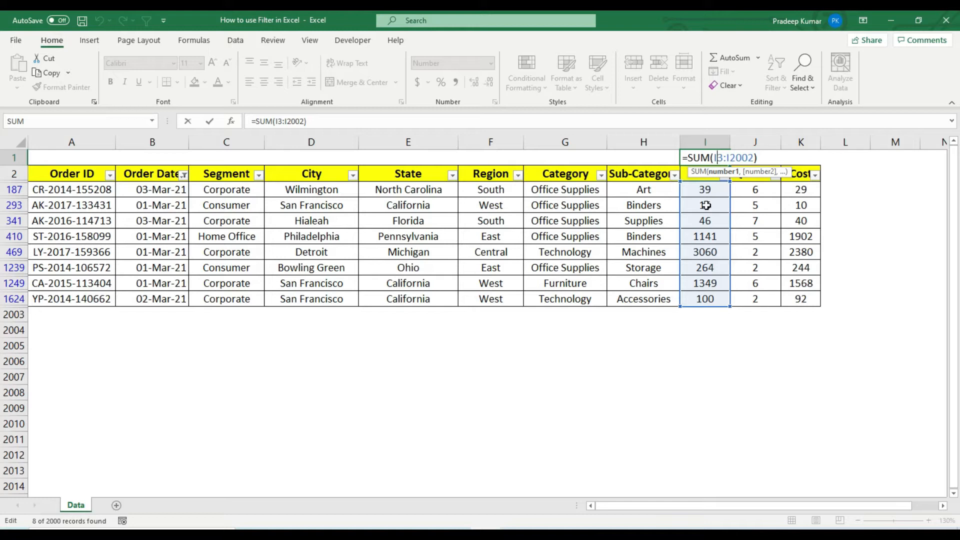
key("Escape")
Turn filtering off to show the complete order list under the Sales total
key("ctrl+shift+l")
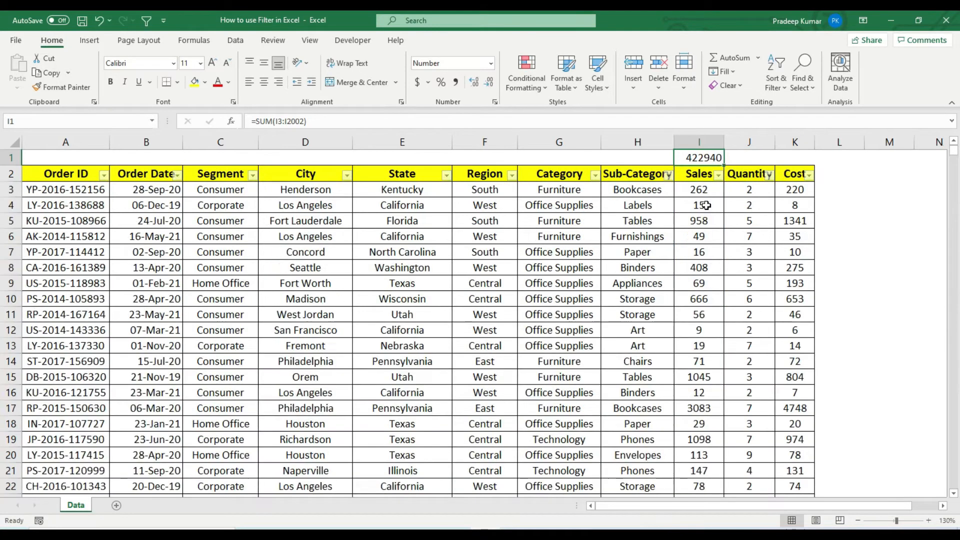
Replace the Sales total in I1 with =SUBTOTAL(9,I3:I2002), using the SUM function number
type("=subt")
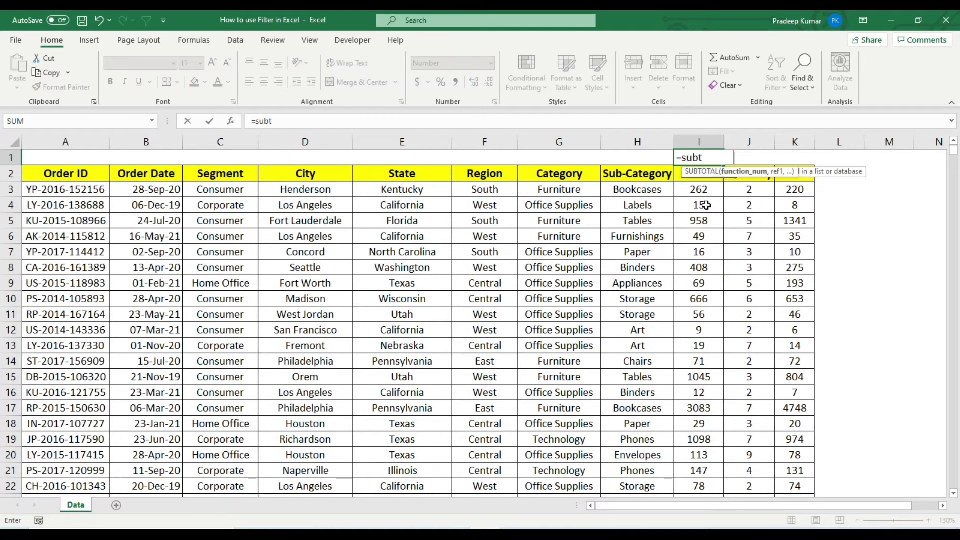
key("Tab")
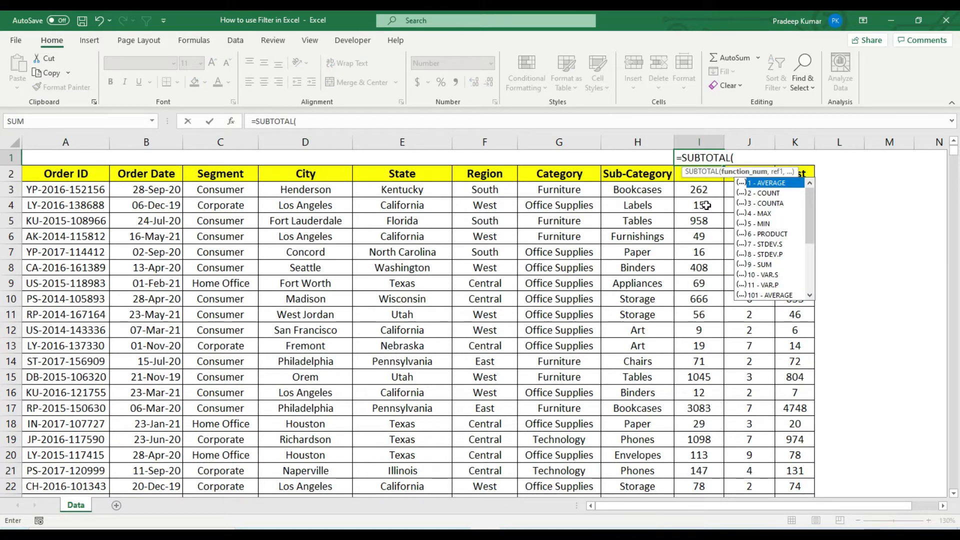
key("Down")
key("Down")
key("Down")
key("Down")
key("Down")
key("Down")
key("Down")
key("Down")
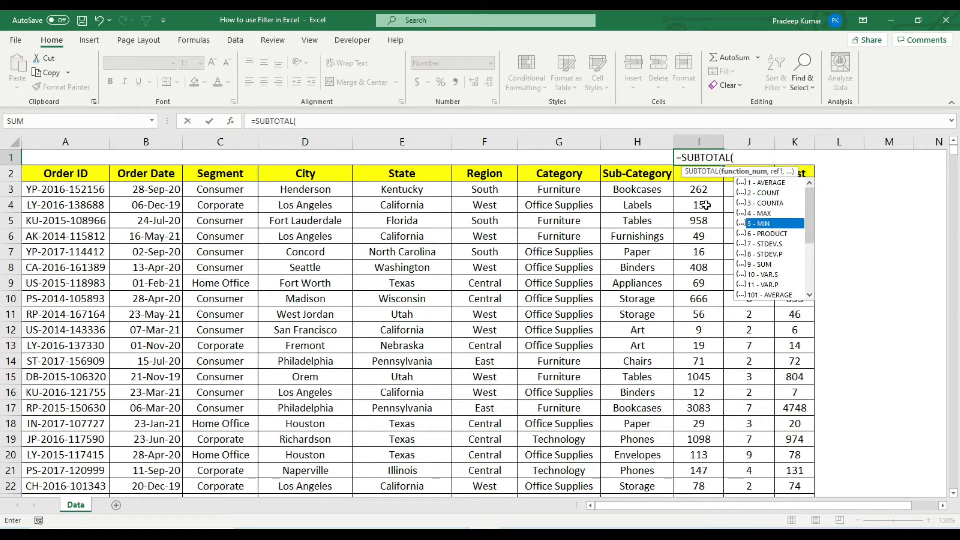
key("Tab")
type(",")
key("Down")
key("Down")
key("Down")
key("Up")
key("ctrl+shift+Down")
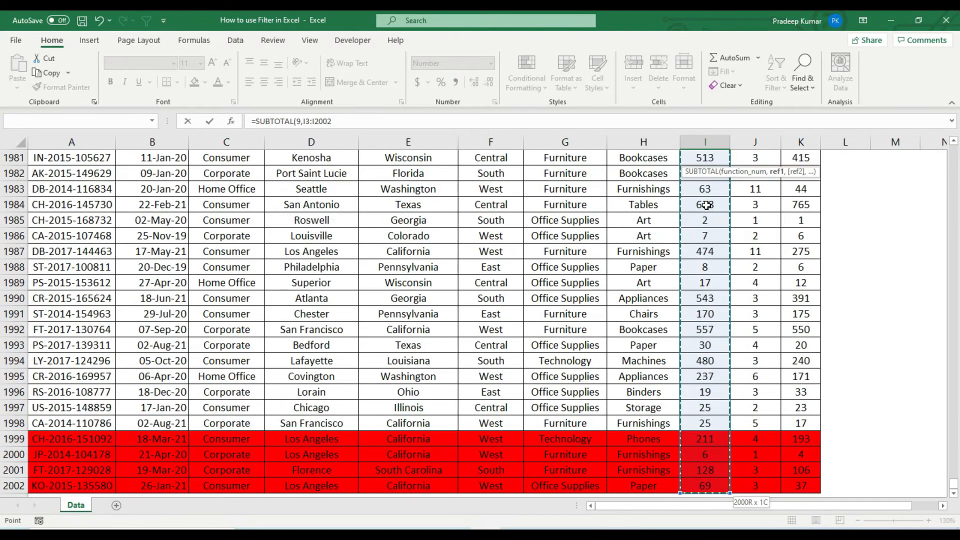
key("ctrl+Return")
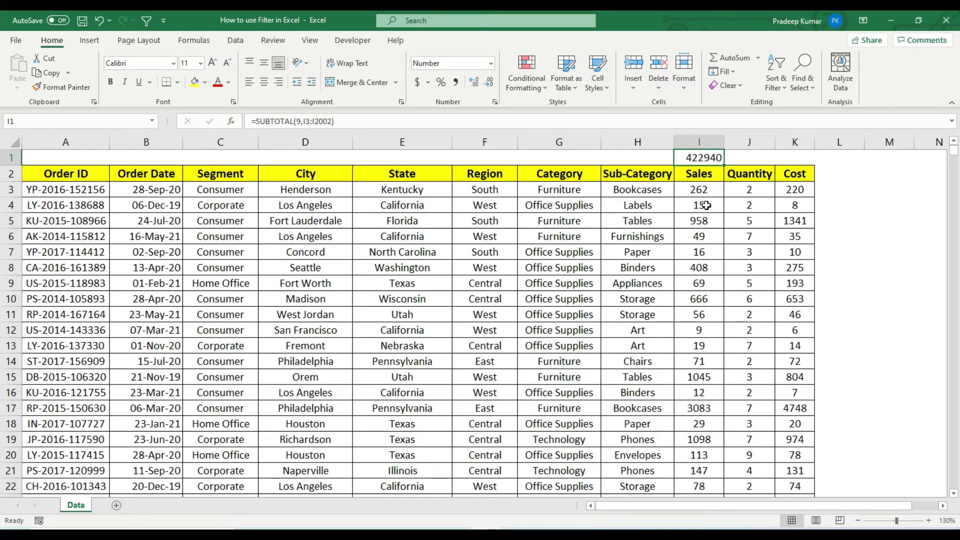
Copy the subtotal formula from I1 to J1:K1 and autofit column K to its contents
key("ctrl+c")
key("Right")
key("shift+Right")
key("ctrl+v")
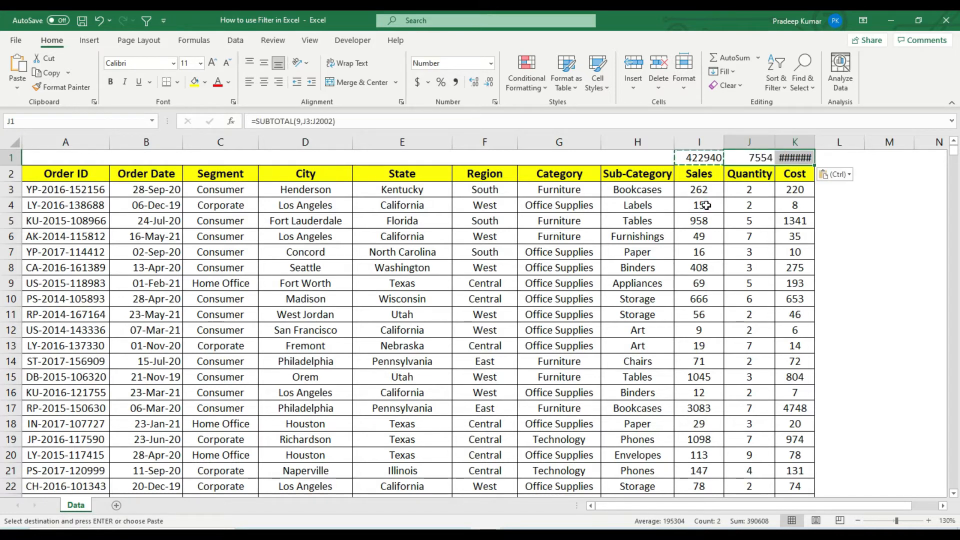
double_click(816, 141)
left_click(794, 173)
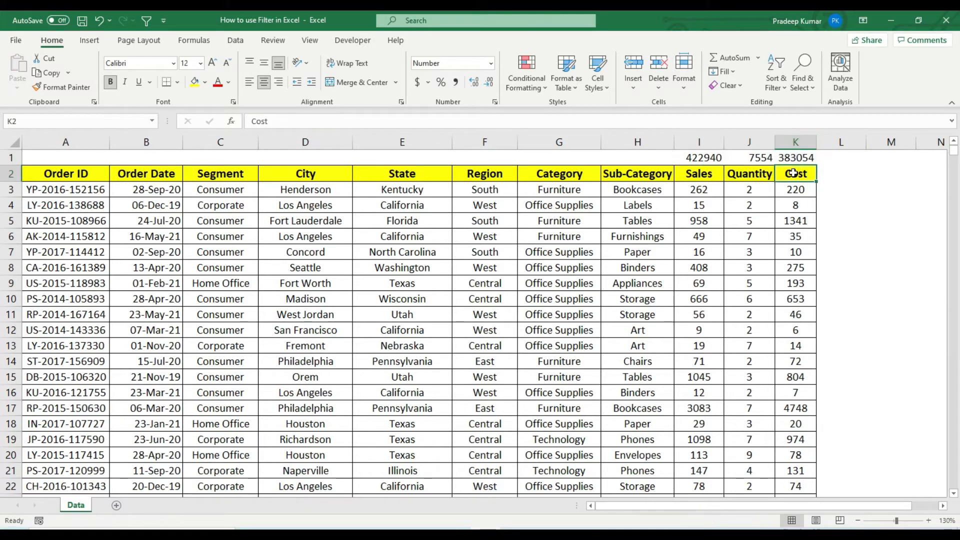
Turn on filtering for the header row, filter Order Date to March 2021, and check the Sales subtotal in I1
key("Home")
key("ctrl+shift+l")
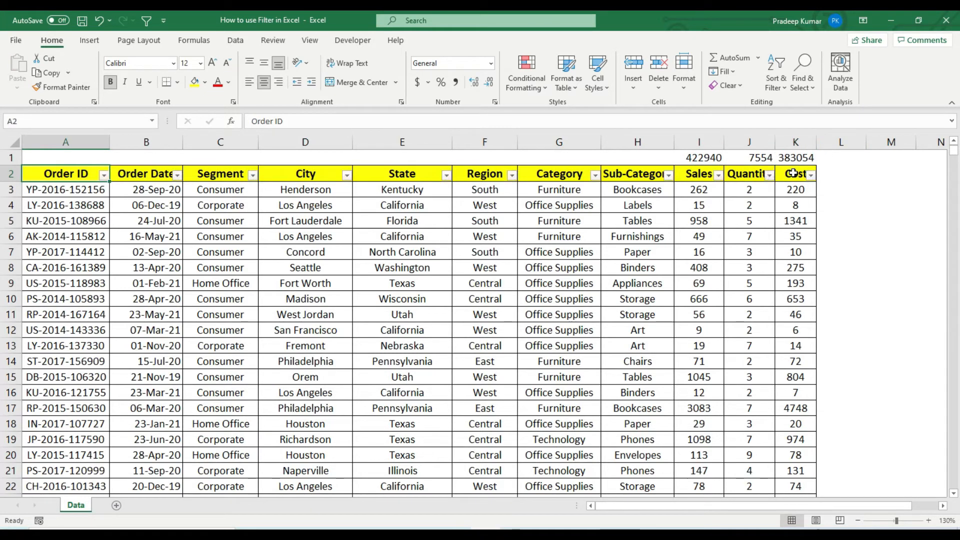
left_click(177, 175)
left_click(58, 318)
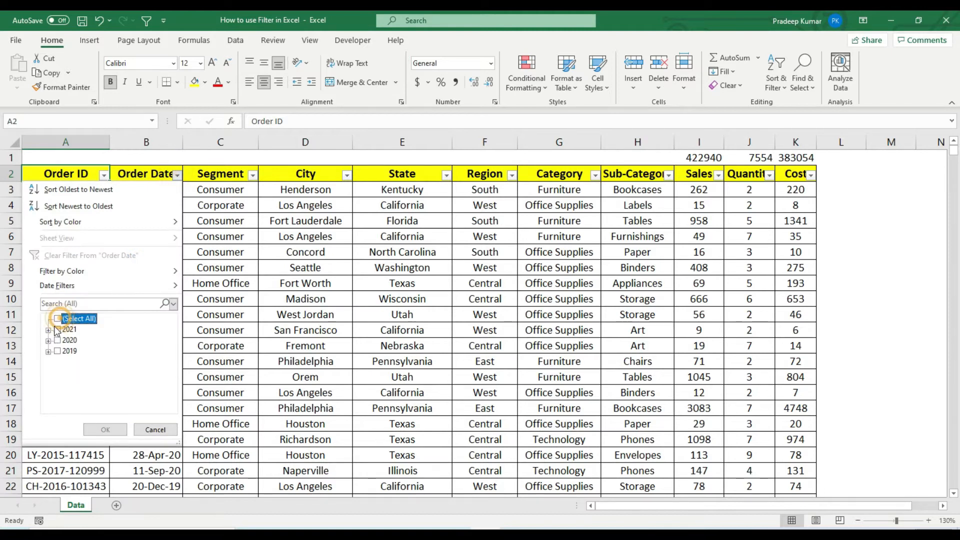
left_click(48, 330)
left_click(69, 351)
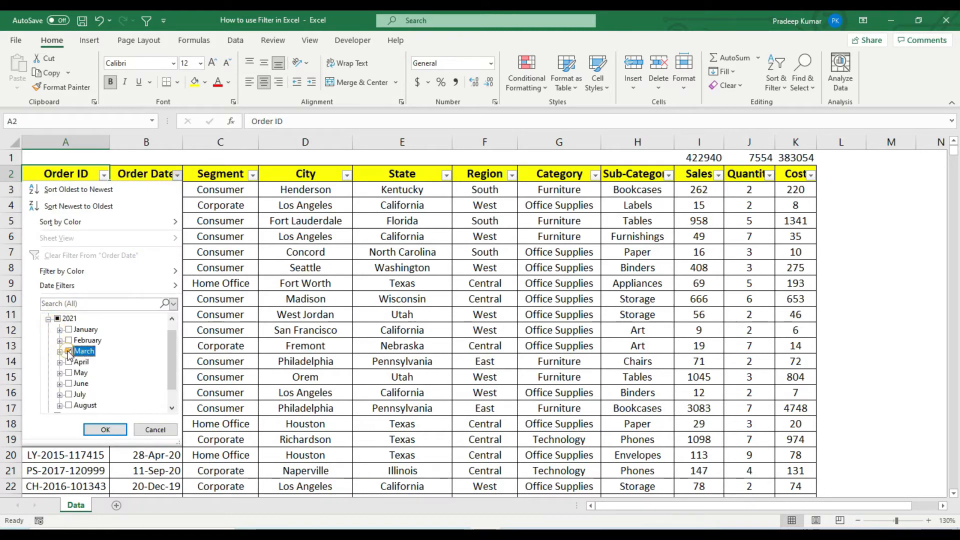
left_click(115, 429)
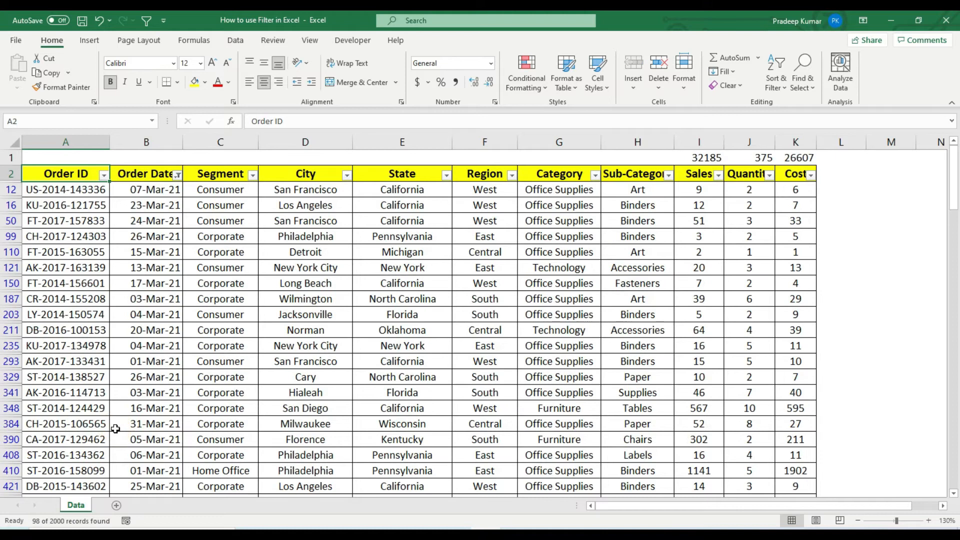
left_click(697, 158)
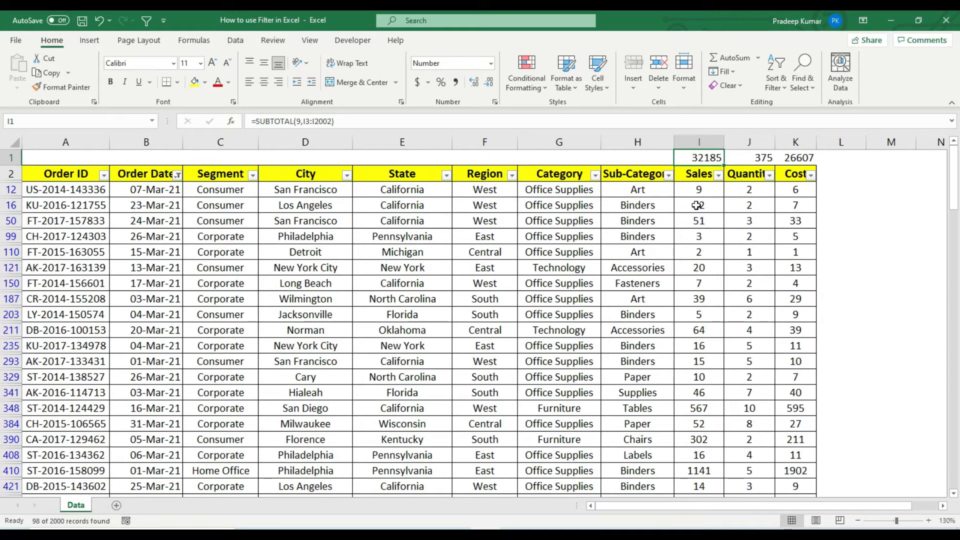
left_click(170, 173)
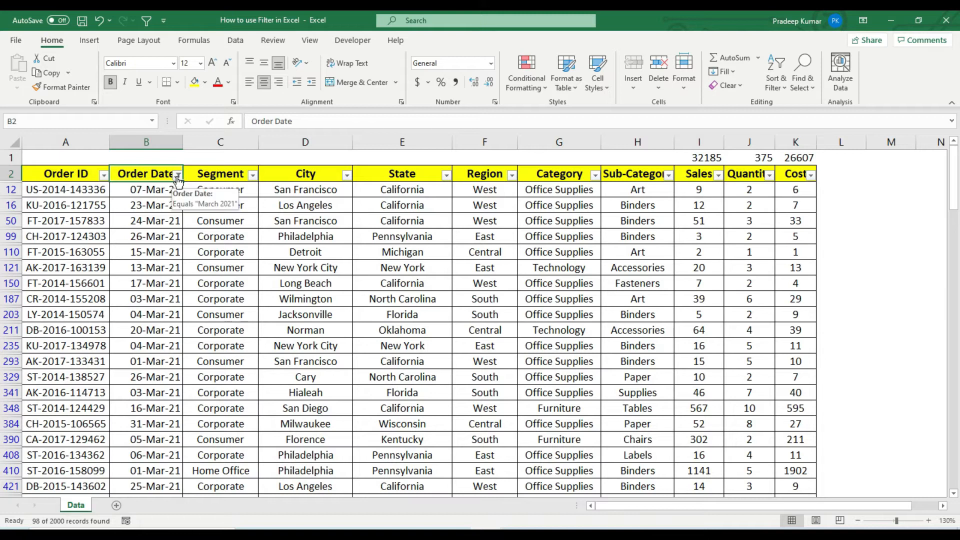
left_click(177, 174)
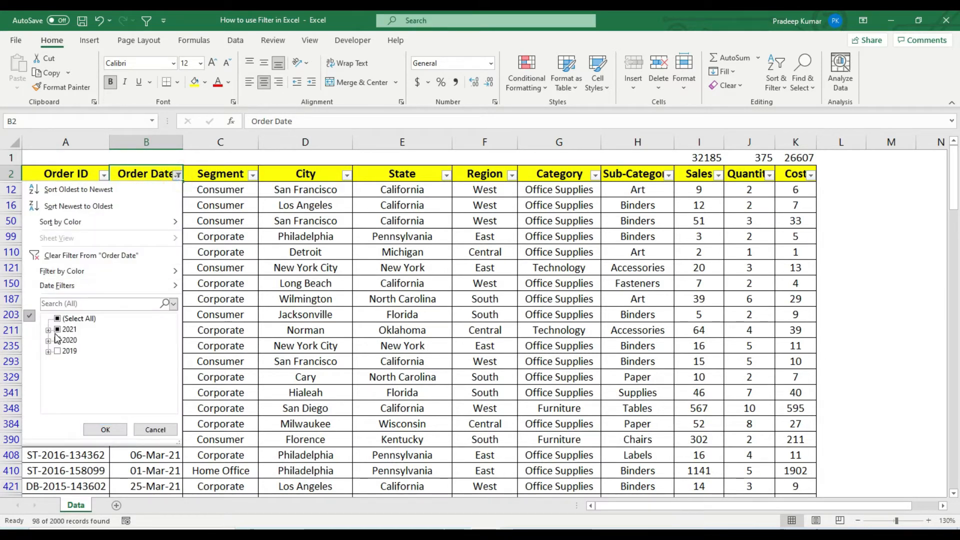
left_click(223, 181)
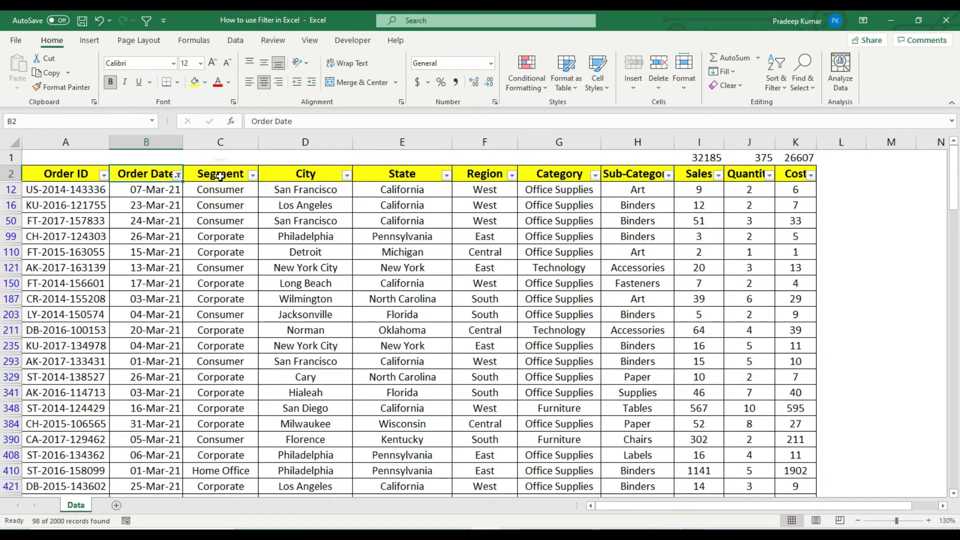
left_click(176, 175)
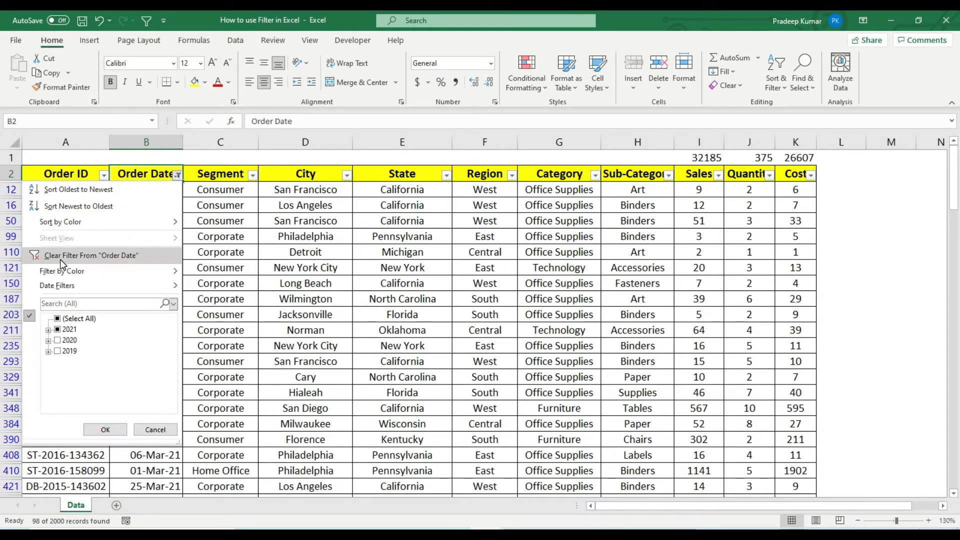
Clear the March 2021 filter from Order Date while keeping filtering turned on
left_click(155, 173)
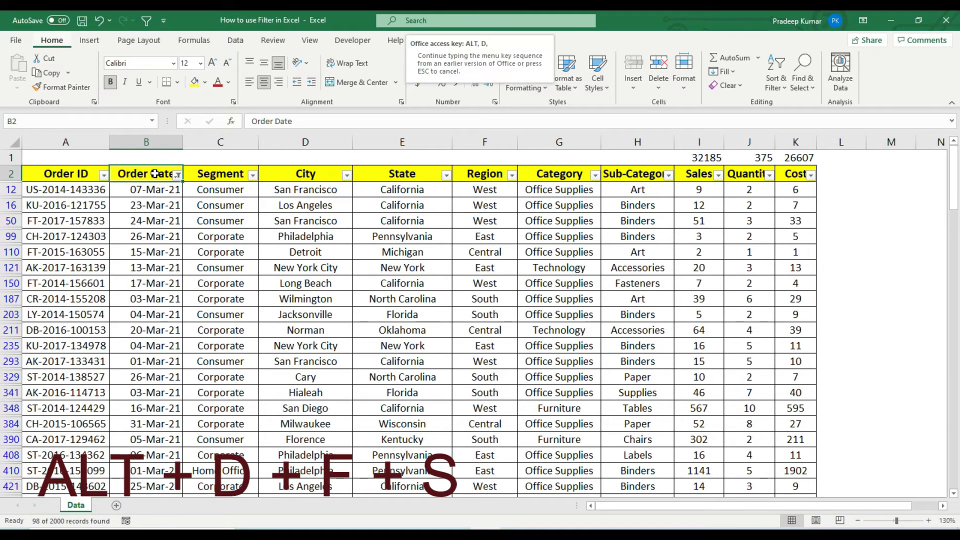
key("alt+d")
key("f")
key("s")
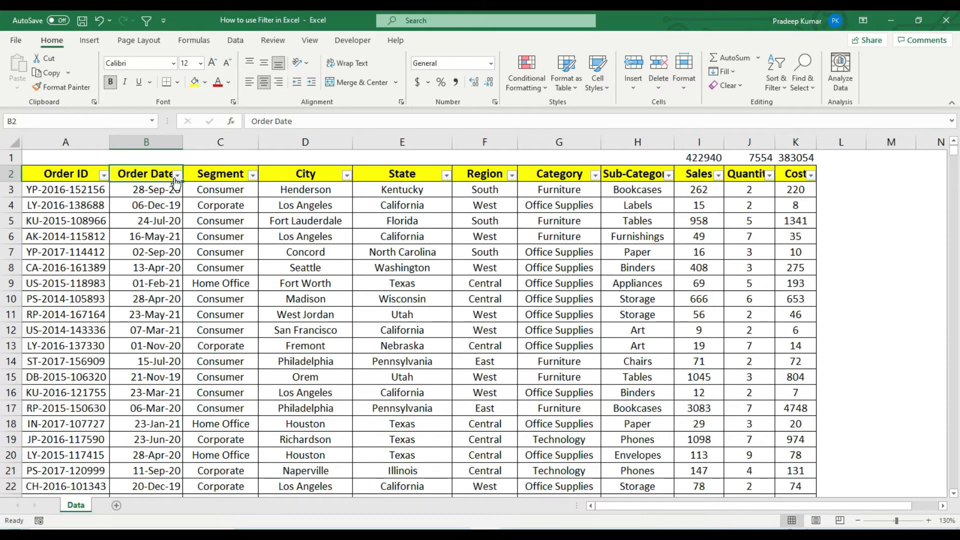
Filter Order Date to Last Week and check the Sales subtotal in I1
left_click(177, 175)
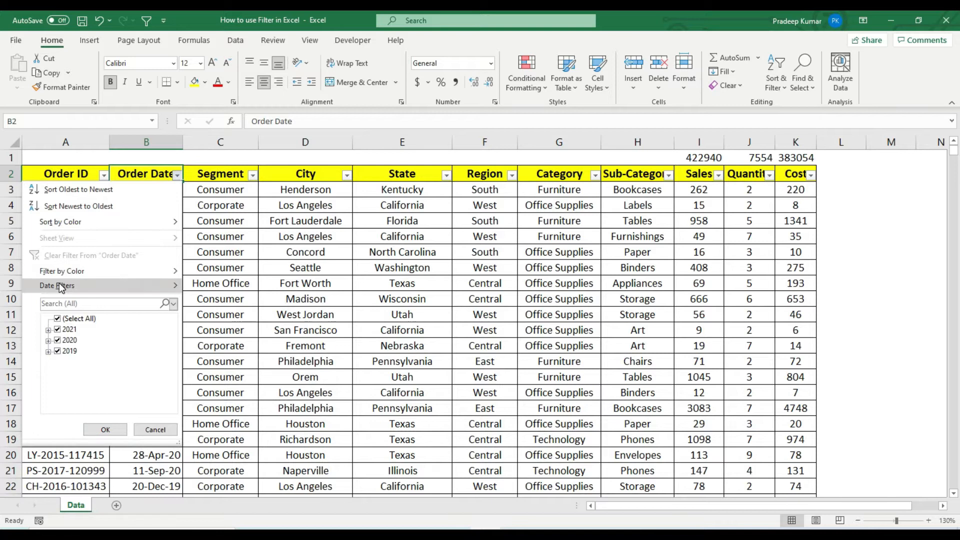
mouse_move(65, 285)
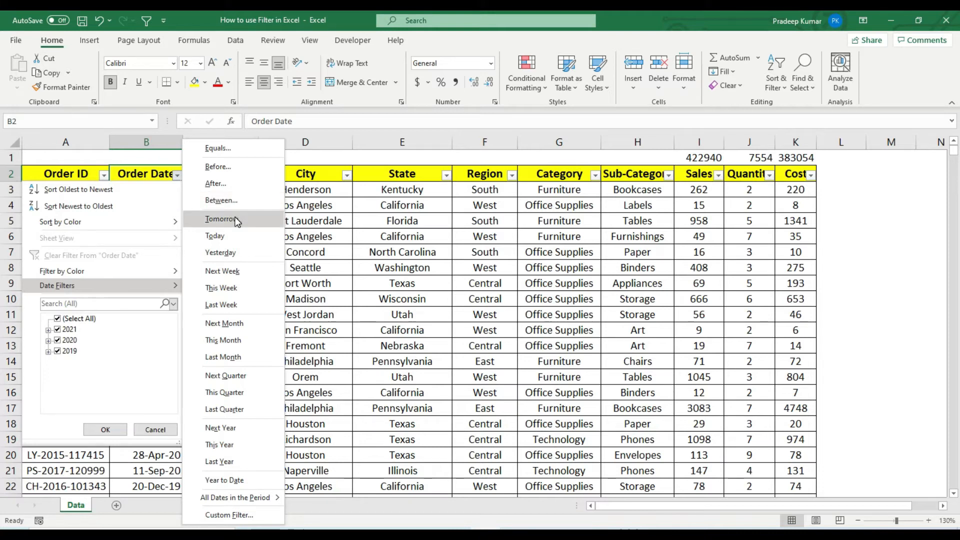
left_click(233, 304)
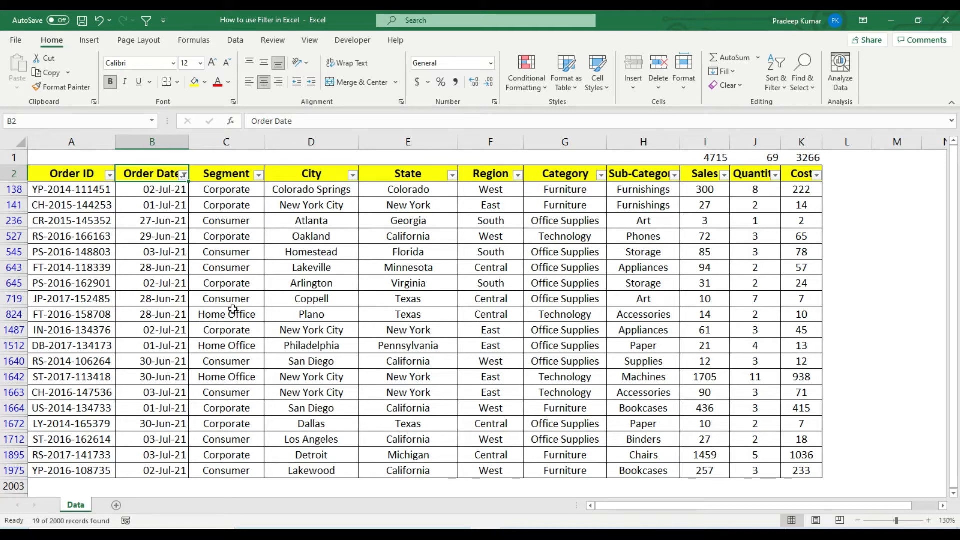
left_click(712, 156)
left_click(450, 252)
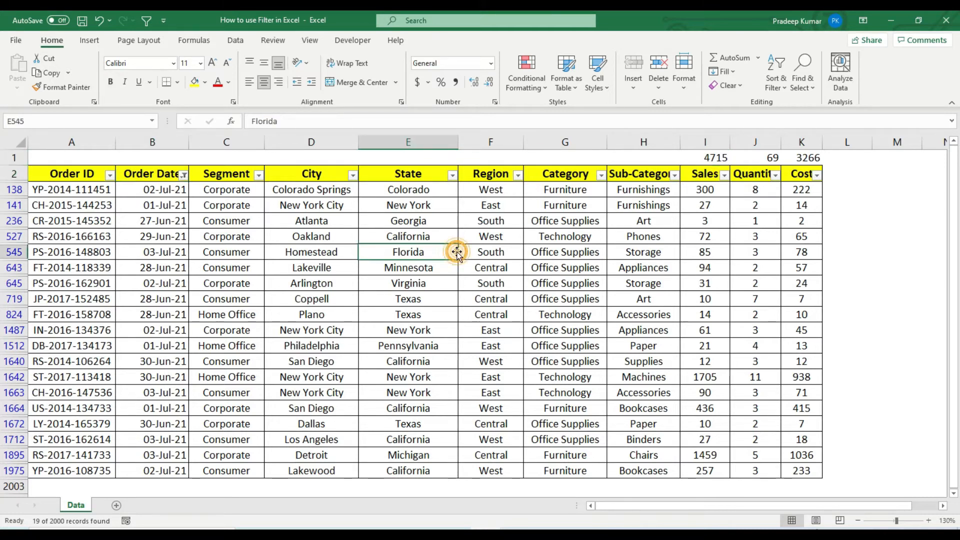
left_click(695, 162)
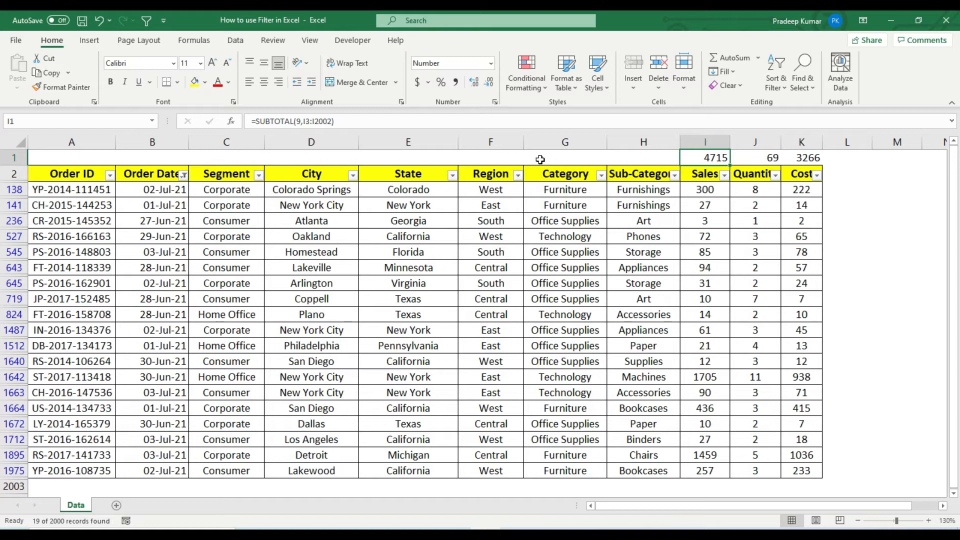
left_click(166, 146)
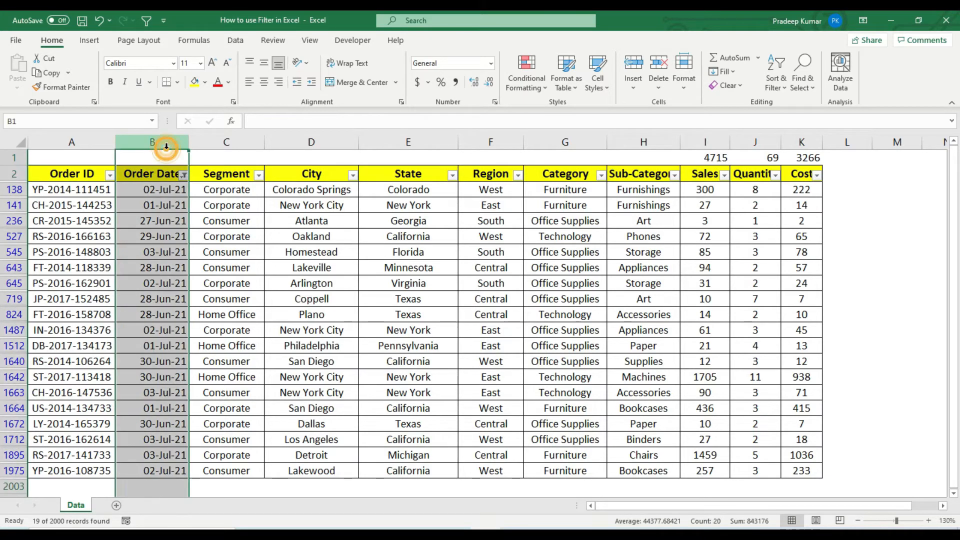
left_click(183, 175)
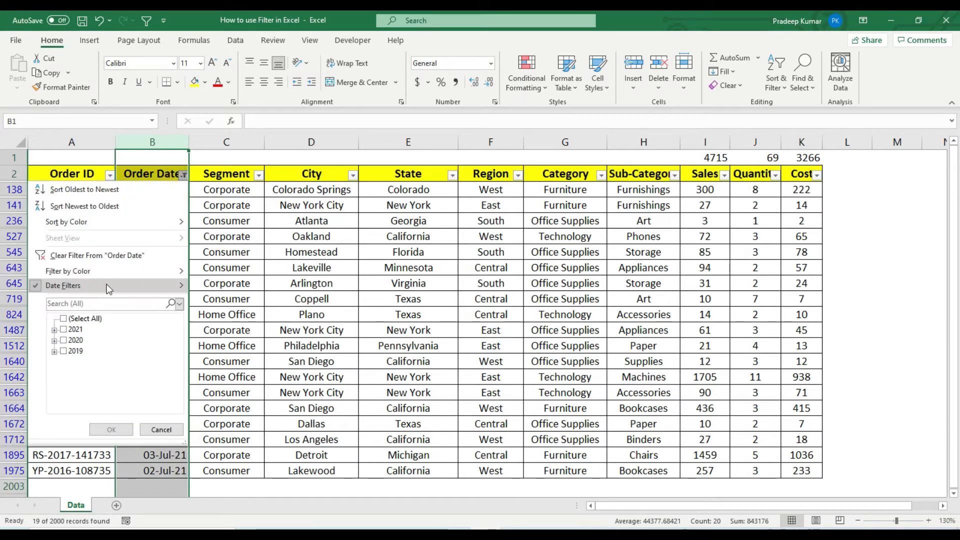
mouse_move(107, 285)
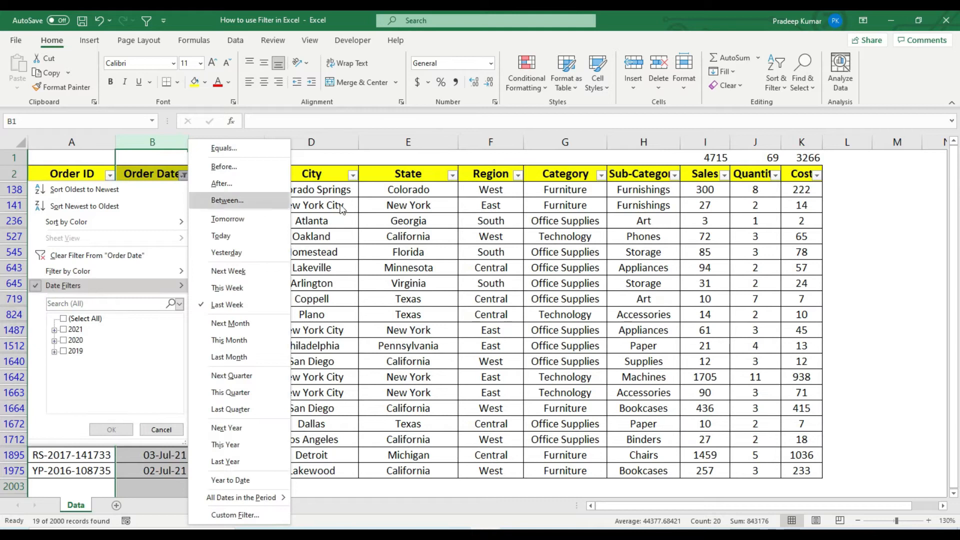
left_click(391, 172)
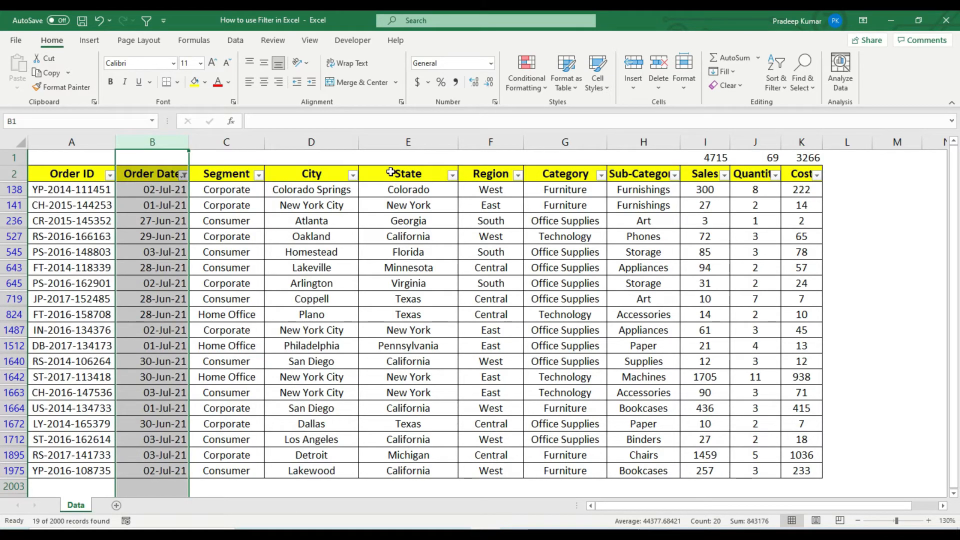
Clear the Last Week filter from Order Date to show all orders
left_click(161, 178)
key("alt+d")
key("f")
key("s")
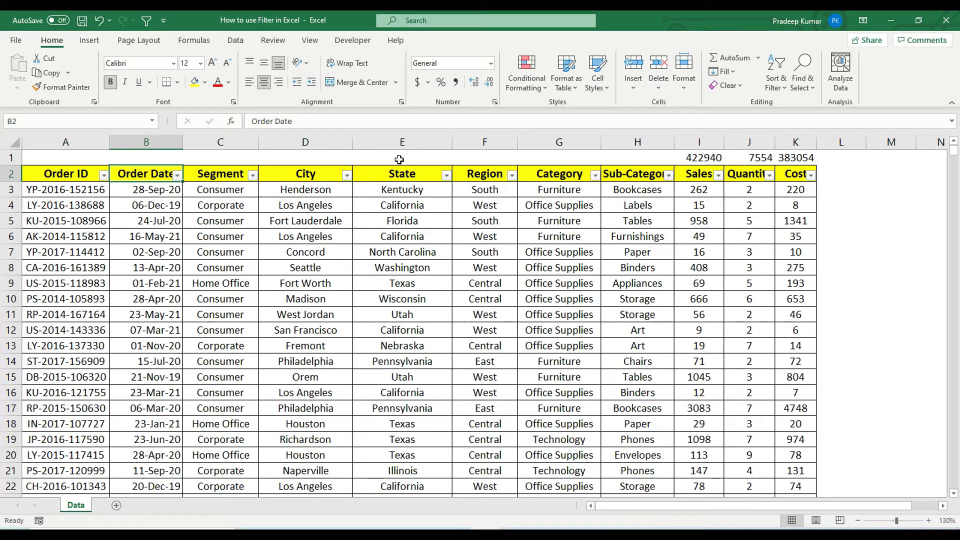
In the Sales filter, deselect all values and select only 2002, 2004, 2025 and 2061
left_click(699, 177)
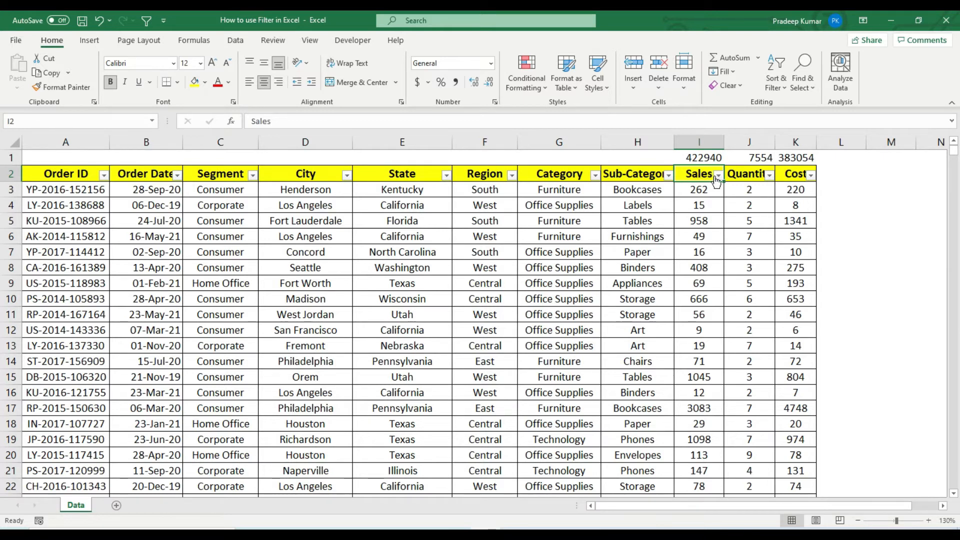
left_click(718, 175)
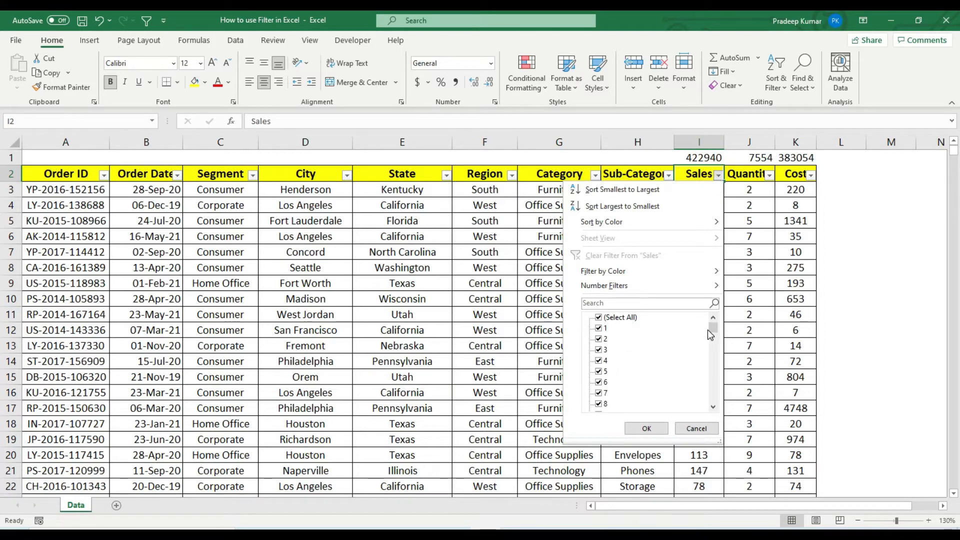
left_click_drag(713, 329, 712, 406)
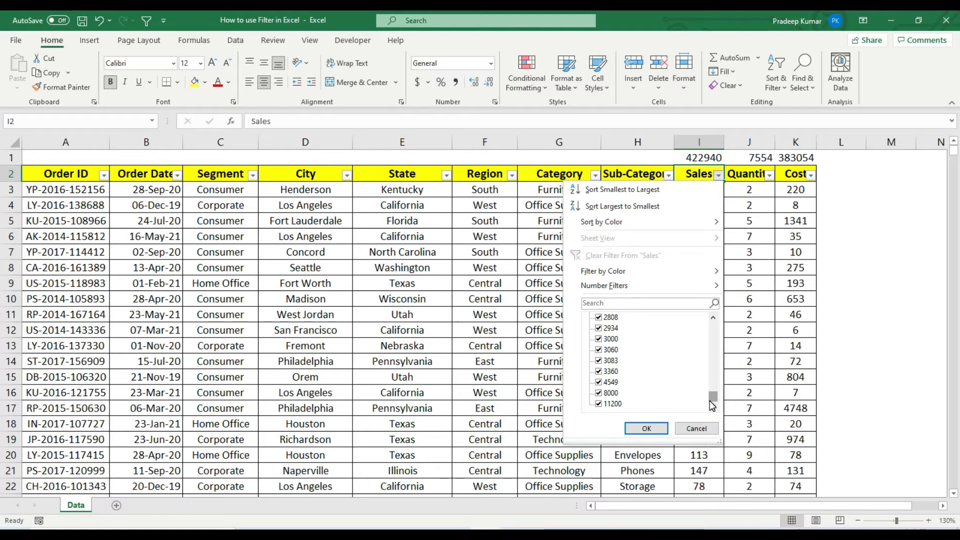
mouse_move(712, 405)
left_mouse_down()
mouse_move(715, 323)
mouse_move(714, 399)
left_mouse_up()
left_click(625, 317)
left_click(713, 317)
left_click(713, 317)
left_click(713, 317)
left_click(713, 317)
left_click(713, 317)
left_click(713, 317)
right_click(713, 317)
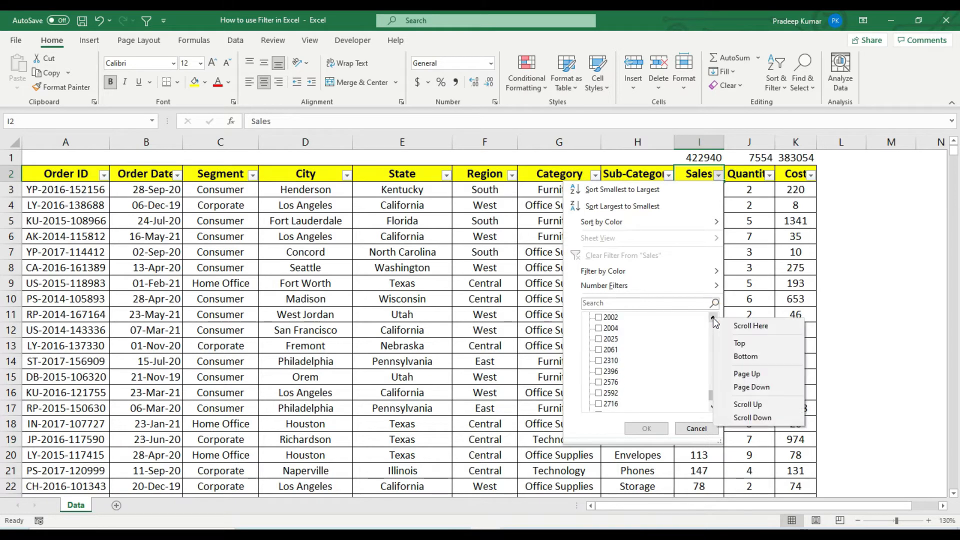
left_click(713, 317)
left_click(713, 317)
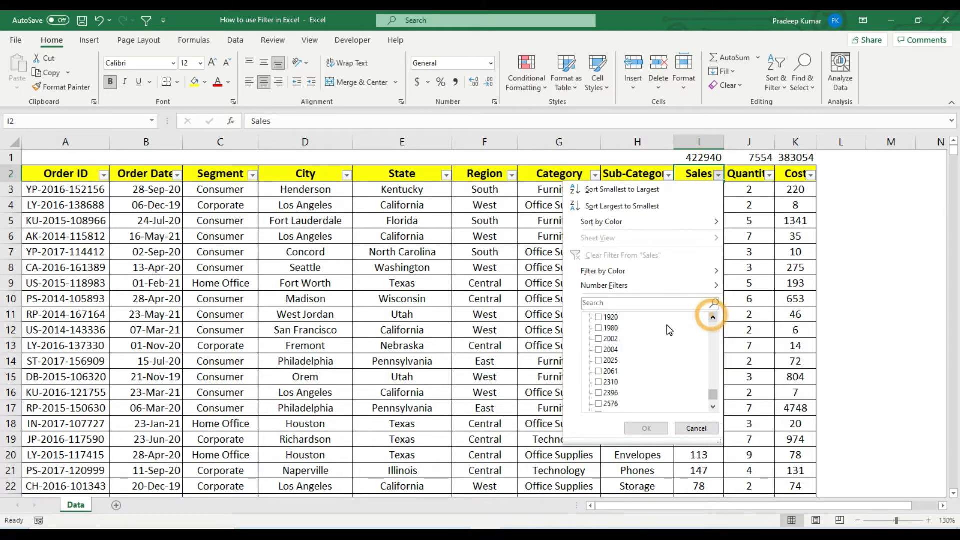
left_click(611, 339)
left_click(611, 349)
left_click(610, 360)
left_click(609, 371)
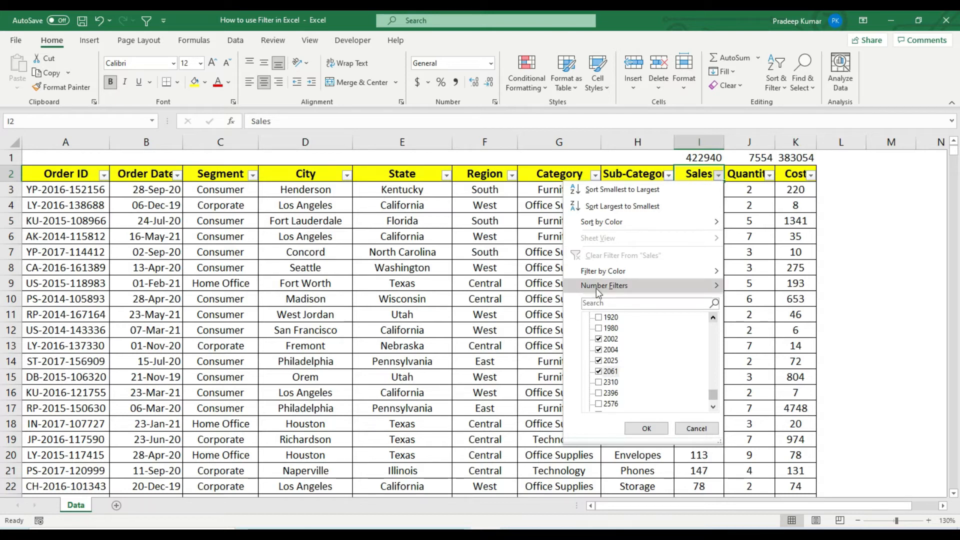
Apply a custom number filter to Sales that shows only rows with values greater than 2000
mouse_move(612, 288)
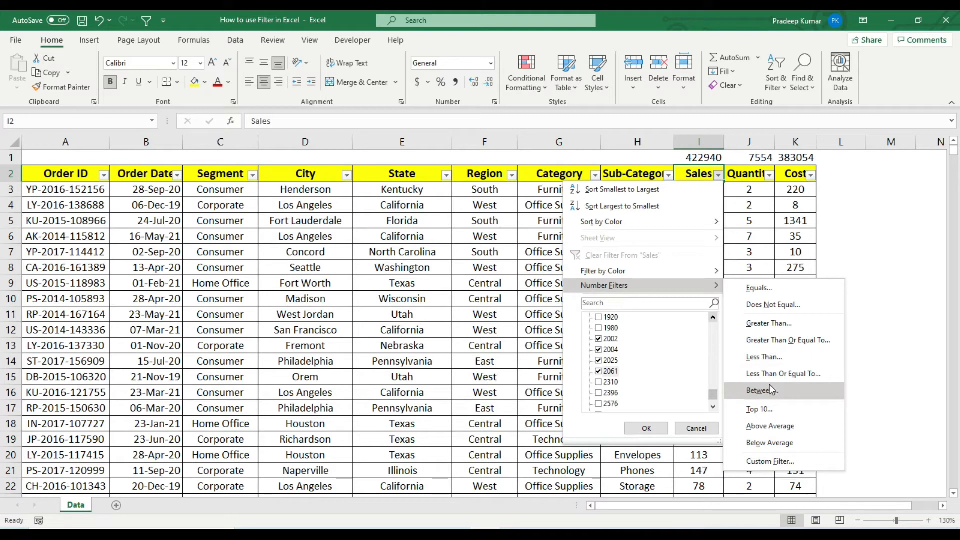
left_click(769, 324)
type("2000")
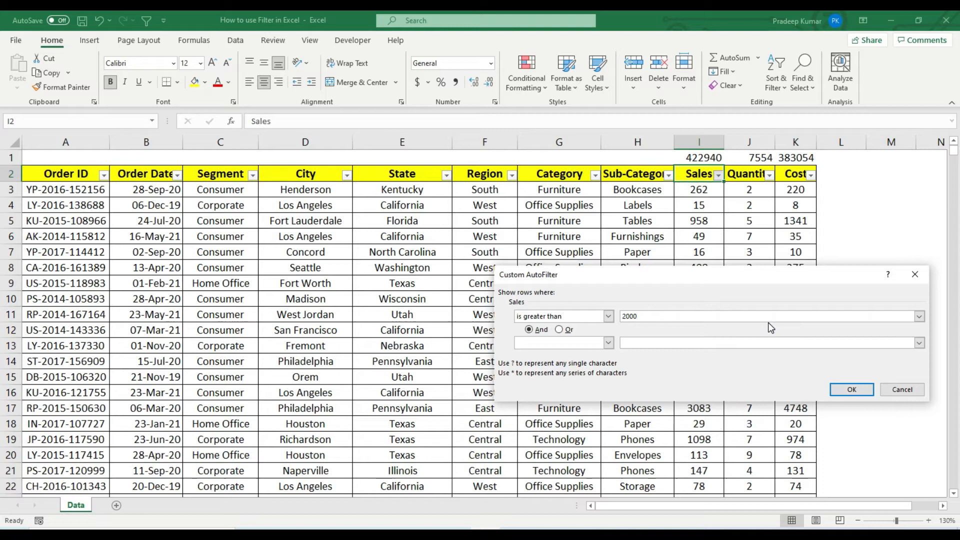
left_click(851, 388)
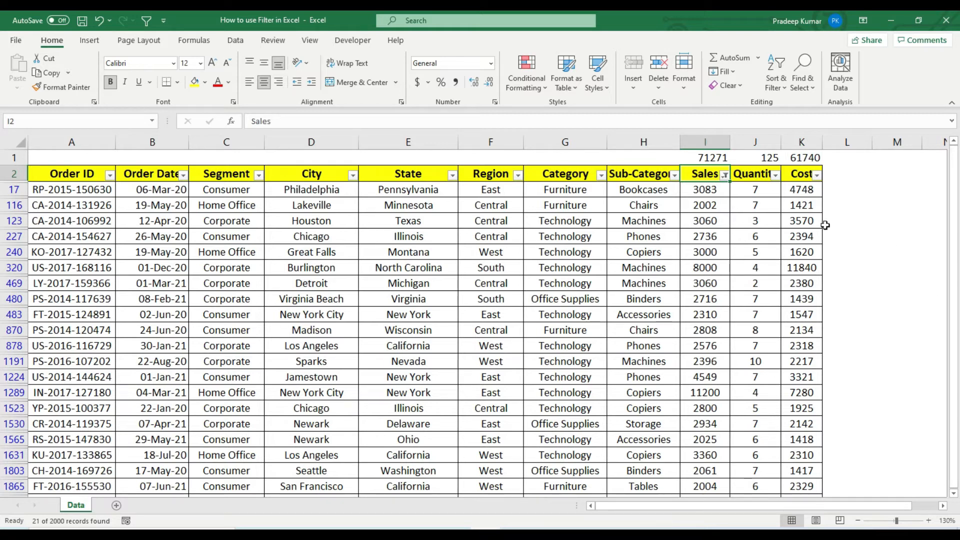
Replace the Sales filter with a Top 10 Items filter and select the filtered sales values
left_click(725, 174)
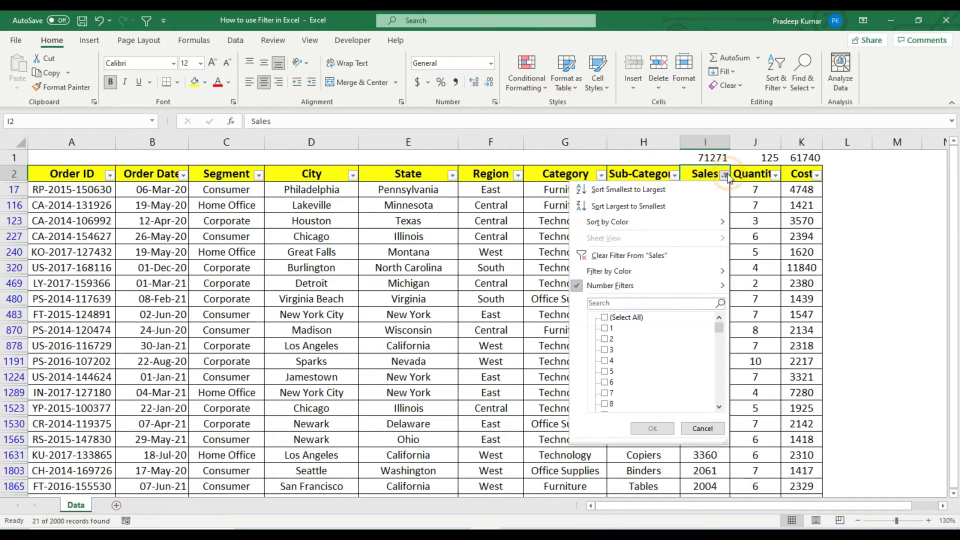
mouse_move(700, 285)
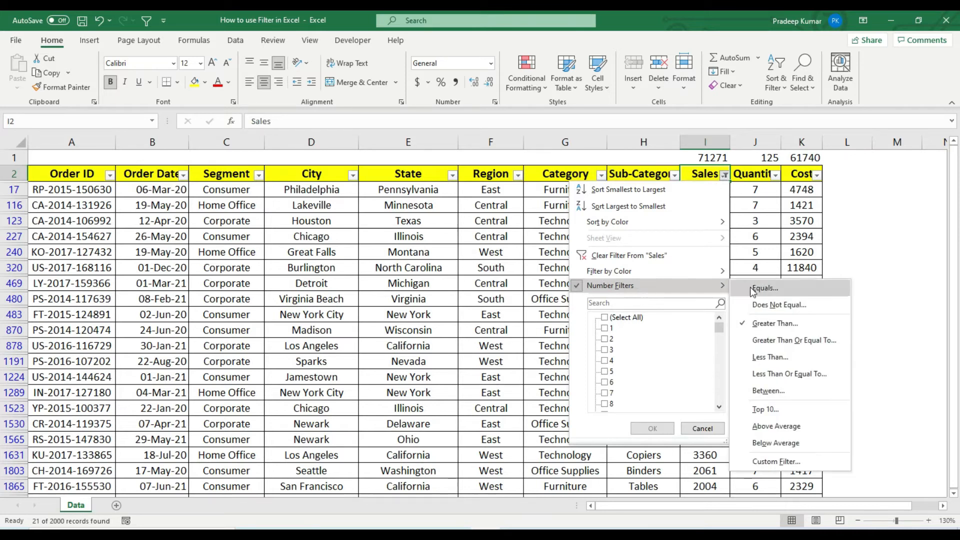
left_click(772, 413)
left_click_drag(678, 305, 389, 267)
left_click(398, 299)
left_click(397, 298)
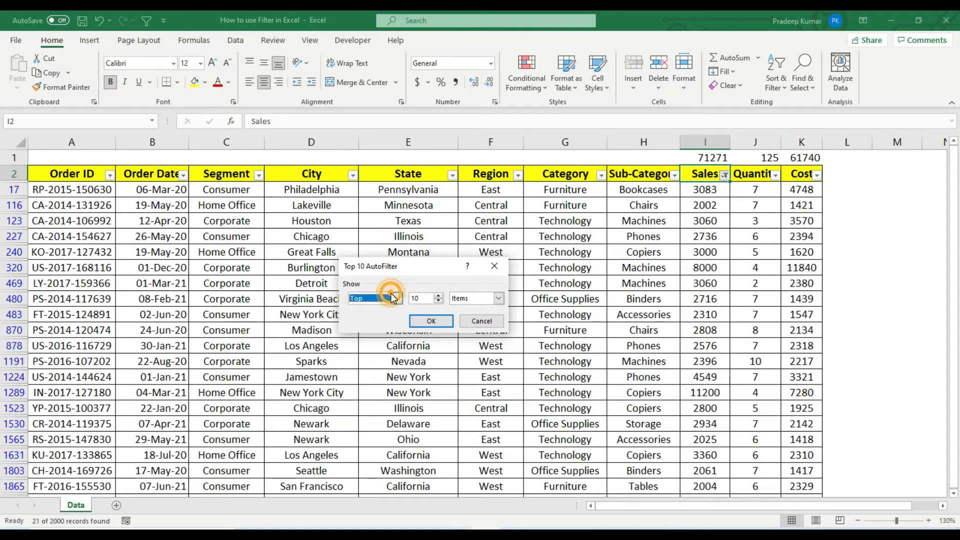
left_click(396, 298)
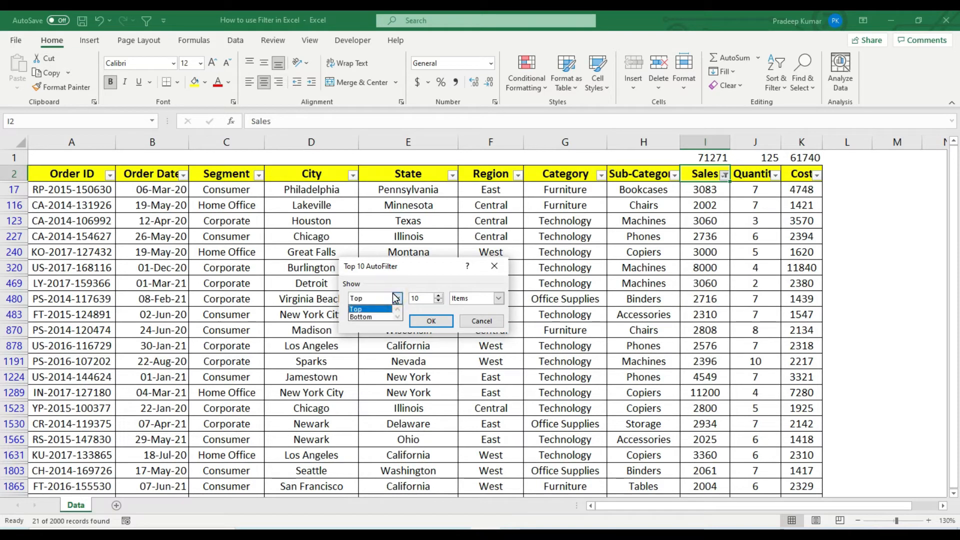
left_click(375, 310)
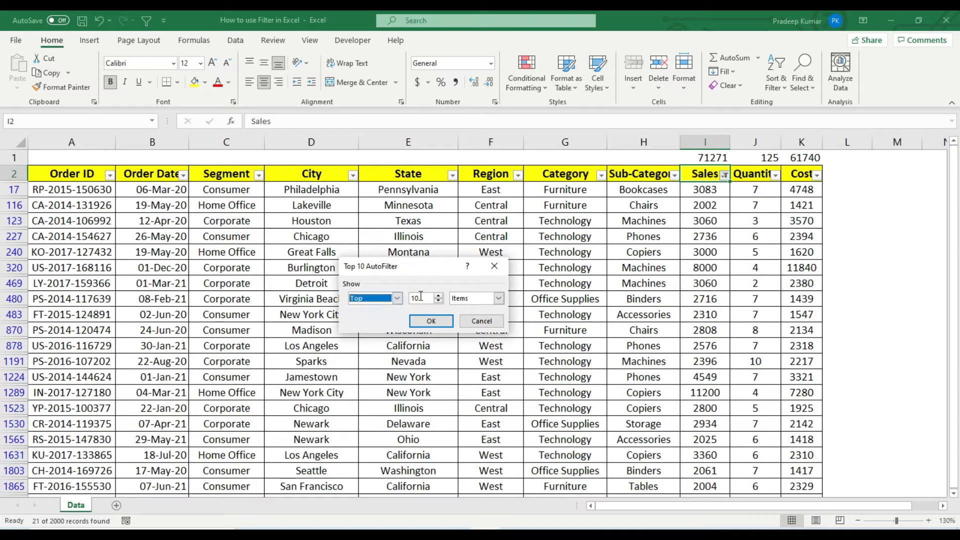
left_click(415, 297)
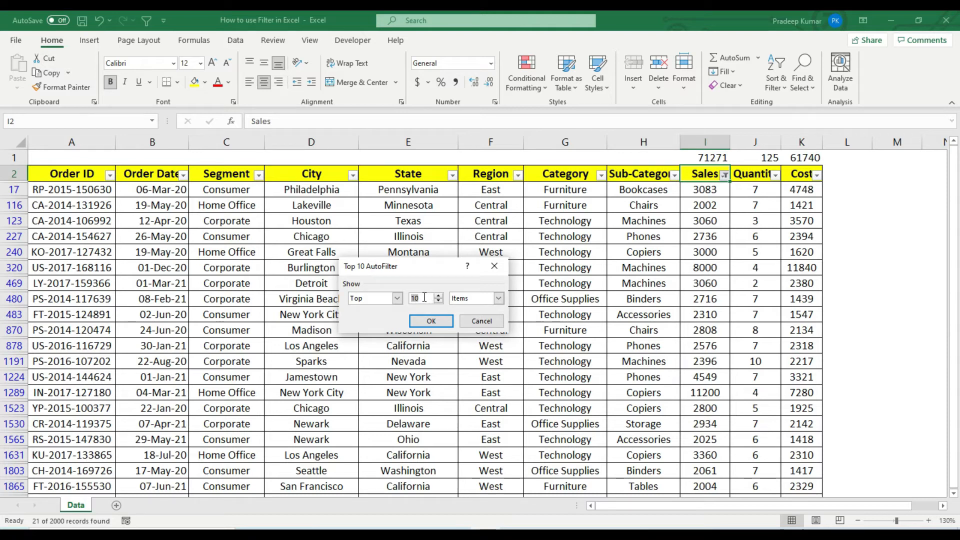
left_click(432, 318)
left_click_drag(714, 195, 711, 324)
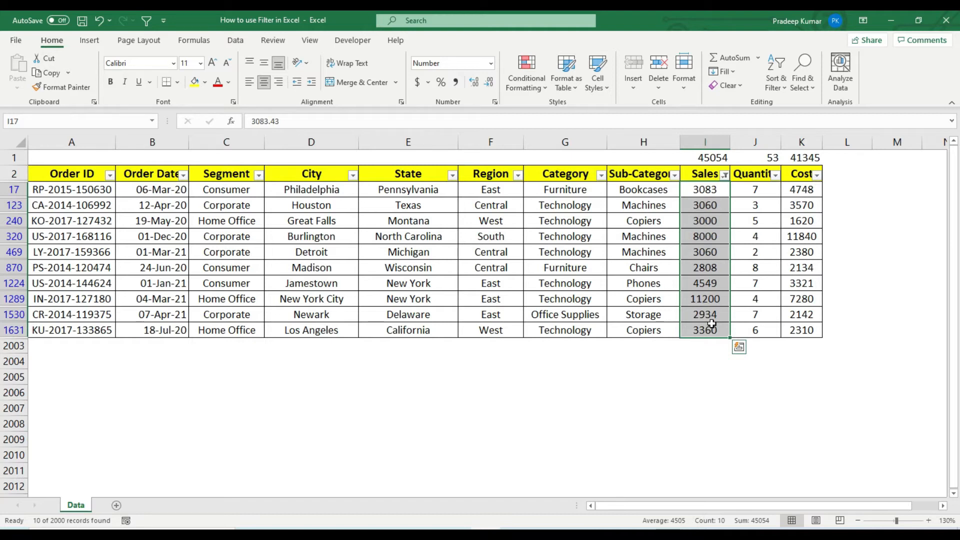
Clear the Top 10 filter from Sales while keeping filtering turned on for the headers
left_click(646, 178)
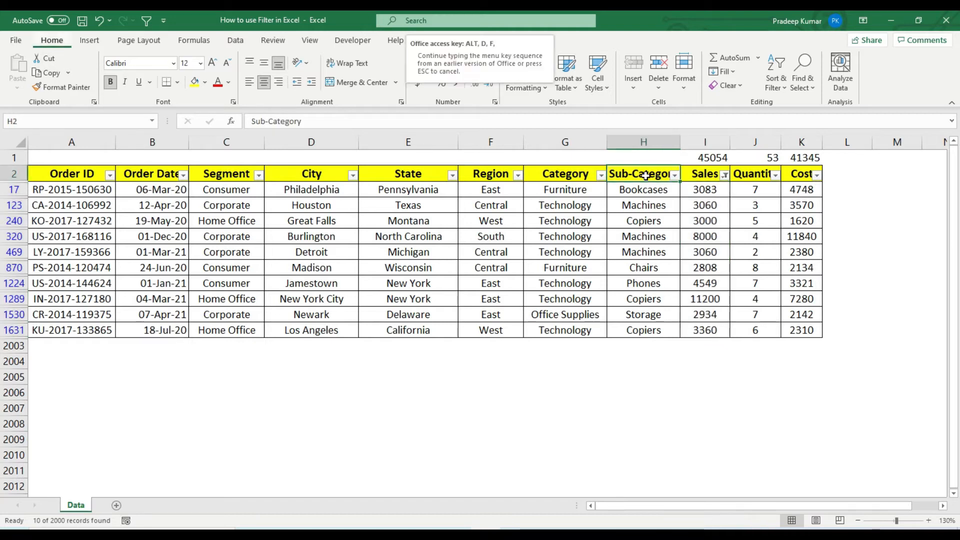
key("alt+d")
key("f")
key("s")
Filter the City column to Los Angeles by searching its values for "los"
left_click(318, 178)
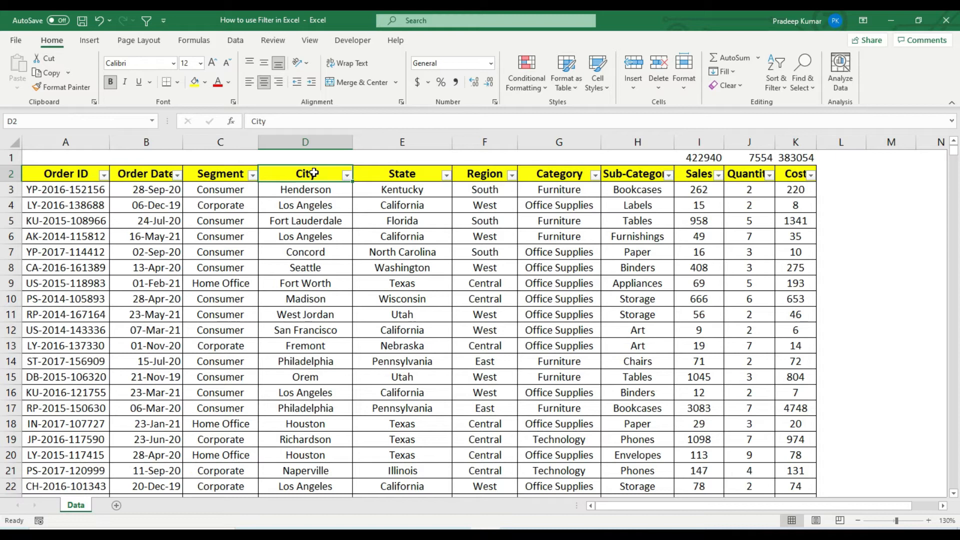
left_click(346, 175)
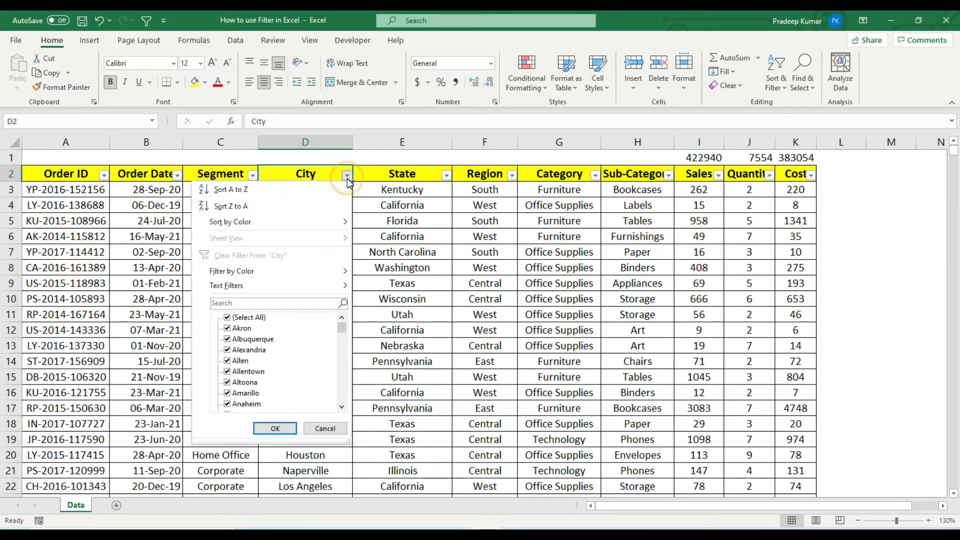
left_click(248, 316)
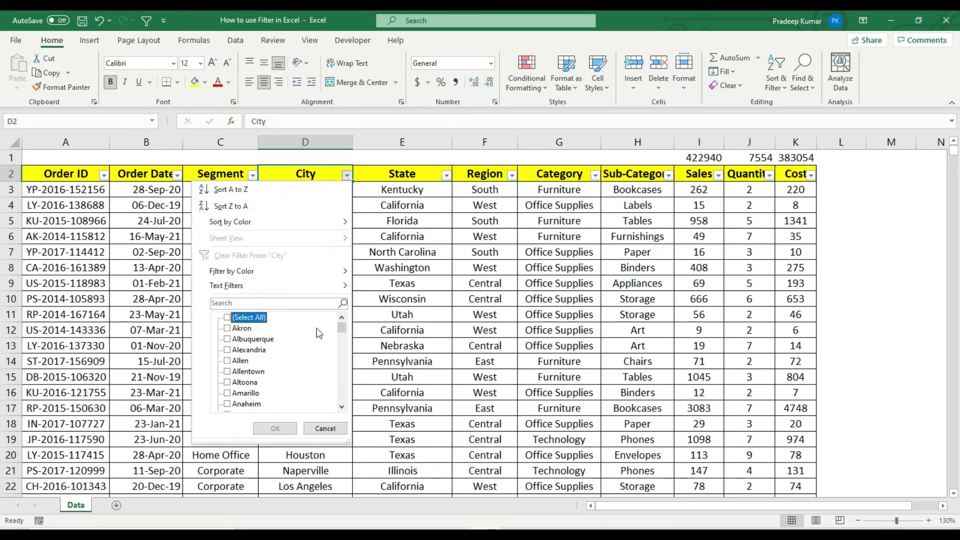
left_click_drag(339, 328, 341, 360)
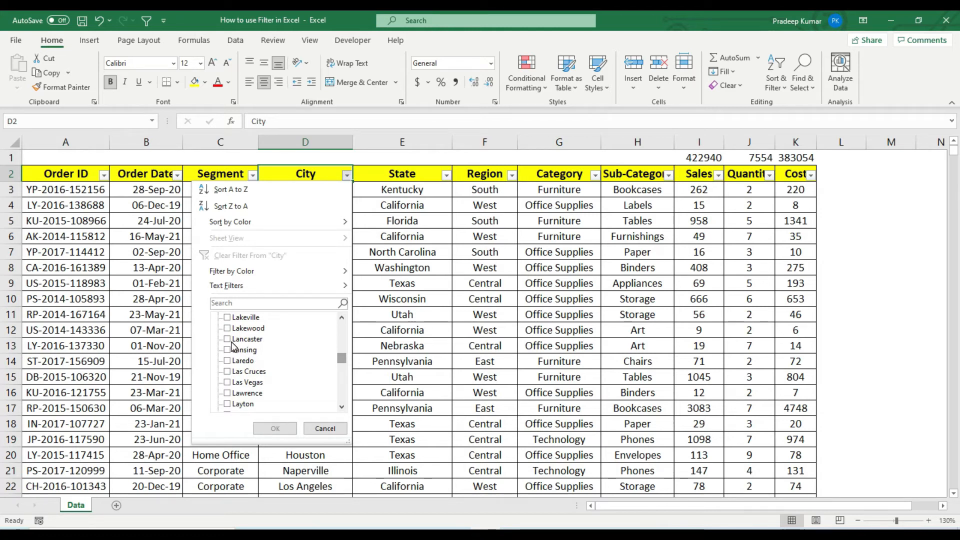
left_click(227, 306)
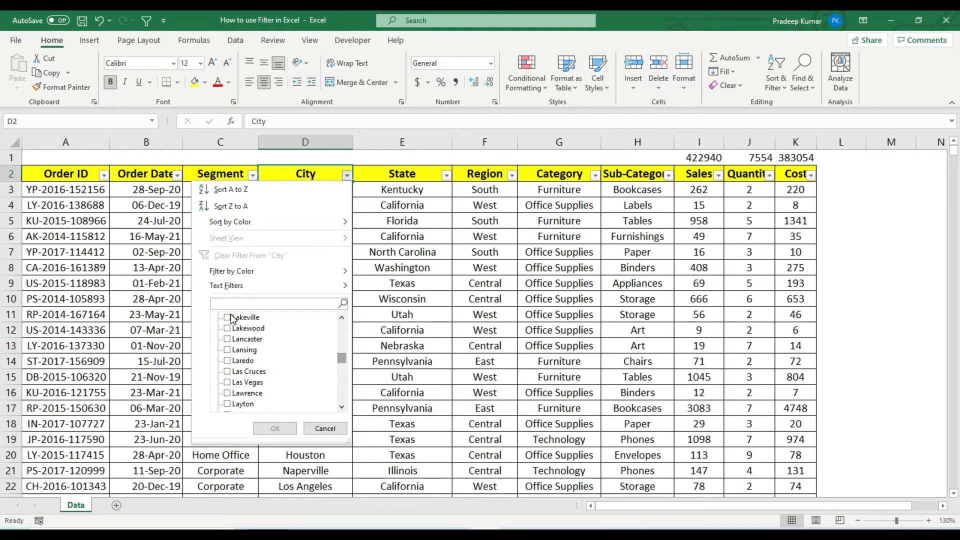
type("los")
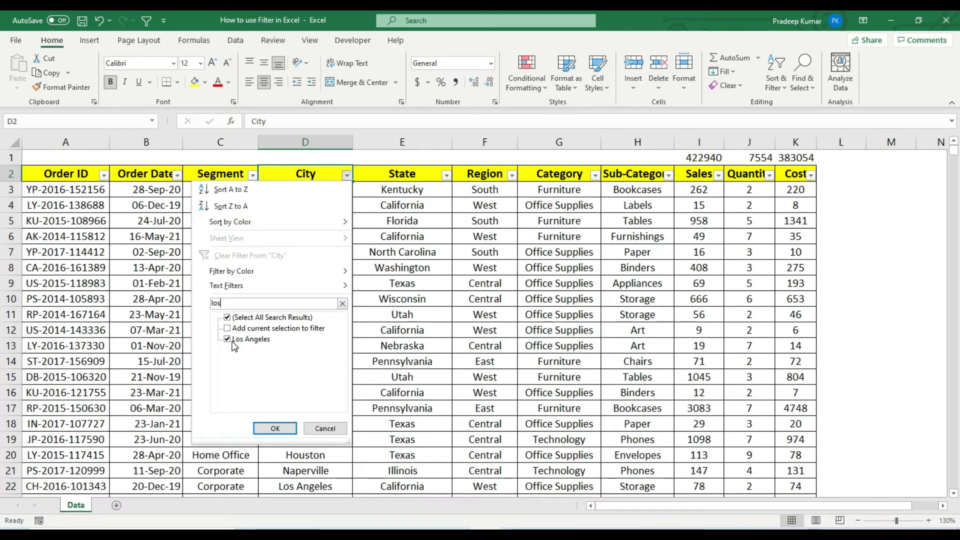
left_click(275, 428)
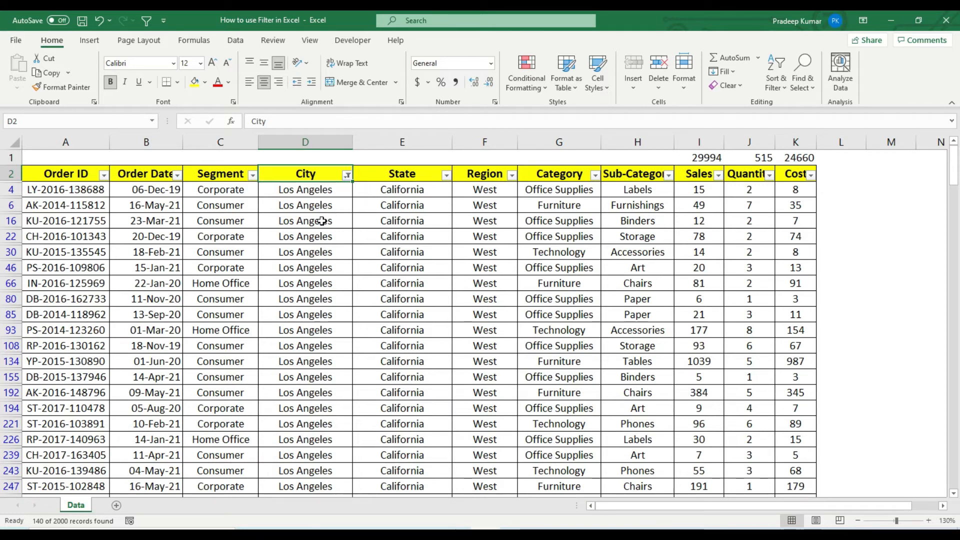
Add a Category filter that keeps only Furniture among the Los Angeles orders
left_click(556, 173)
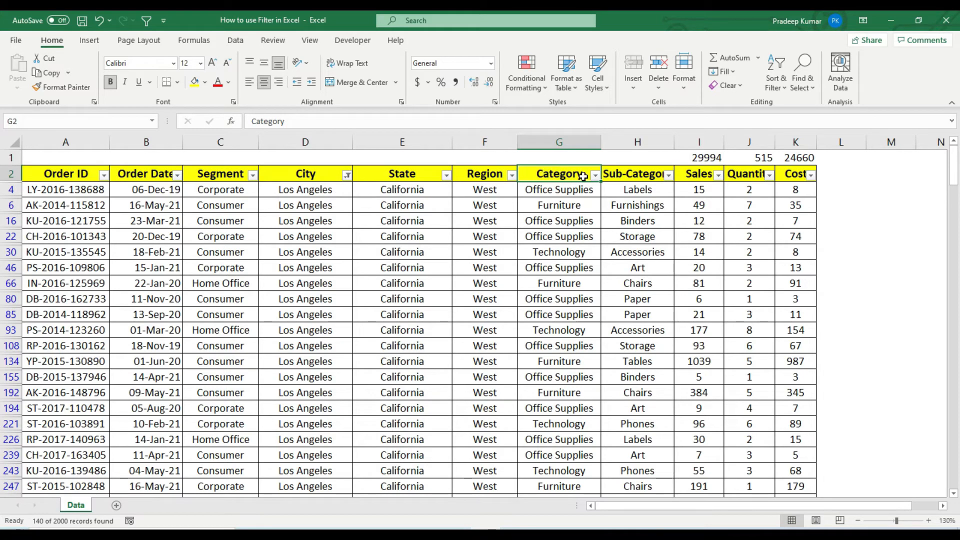
left_click(595, 175)
left_click(484, 318)
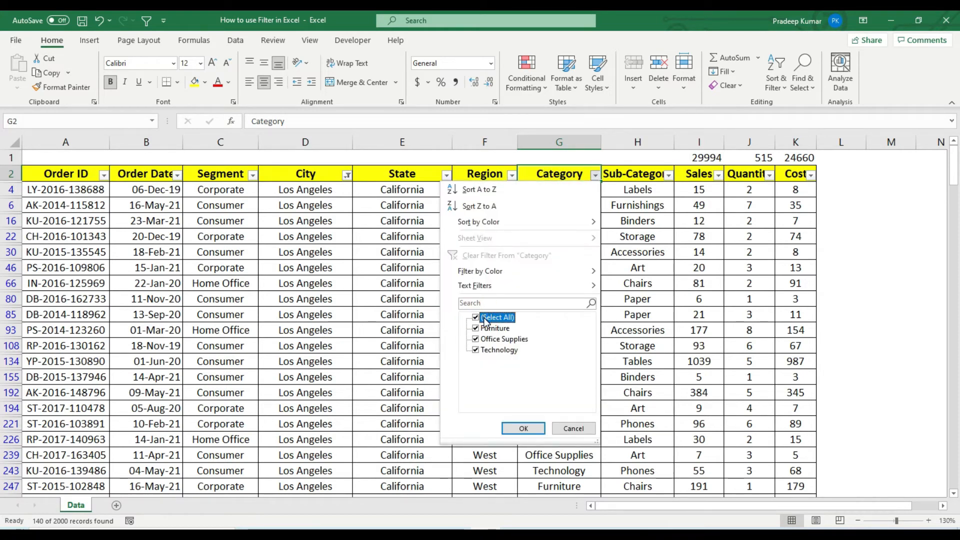
left_click(484, 317)
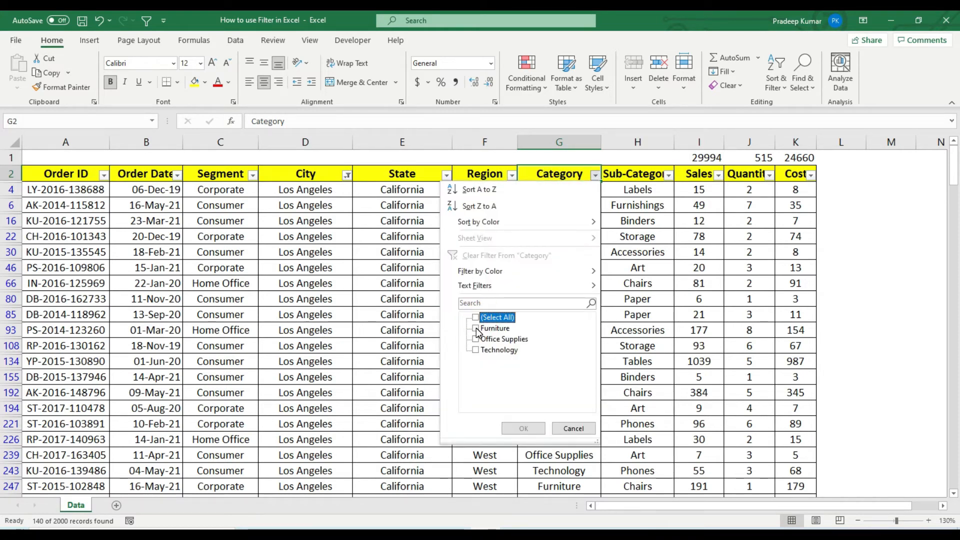
left_click(479, 329)
left_click(525, 426)
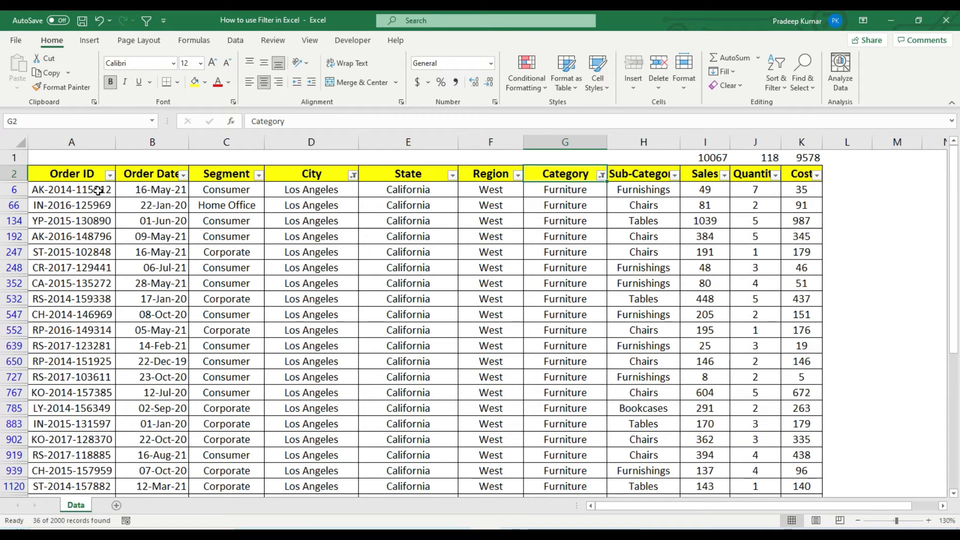
Narrow the Los Angeles furniture orders to 2021 in the Order Date filter and check the remaining rows
left_click(183, 175)
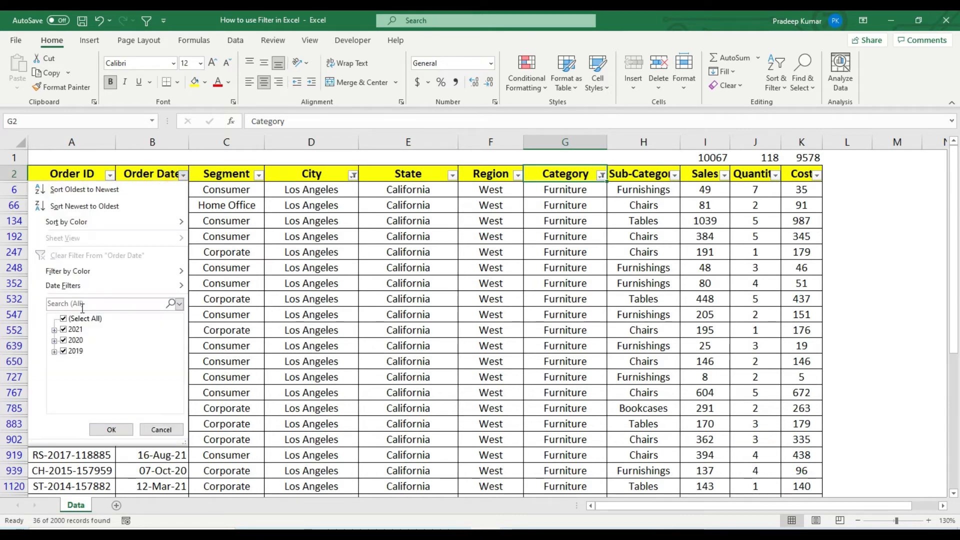
left_click(63, 318)
left_click(74, 329)
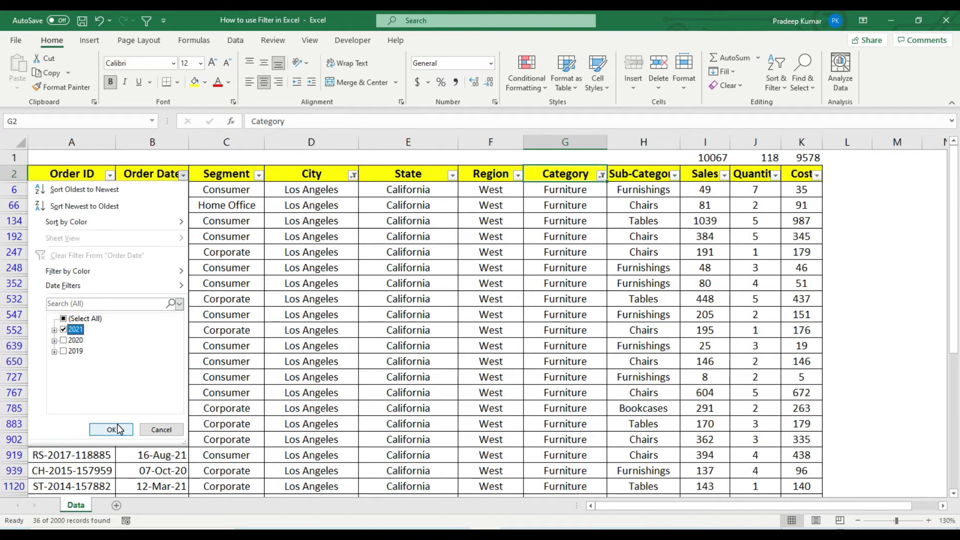
left_click(112, 430)
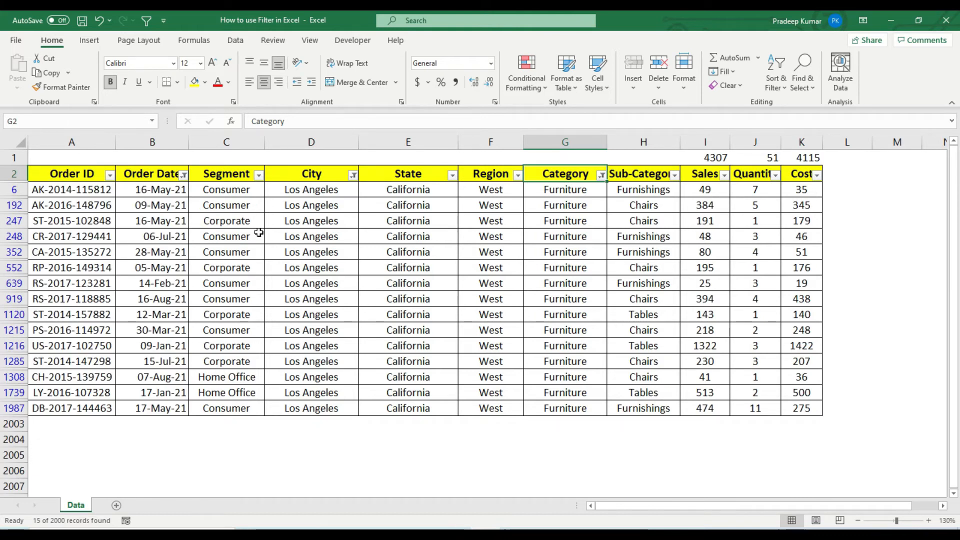
left_click(319, 221)
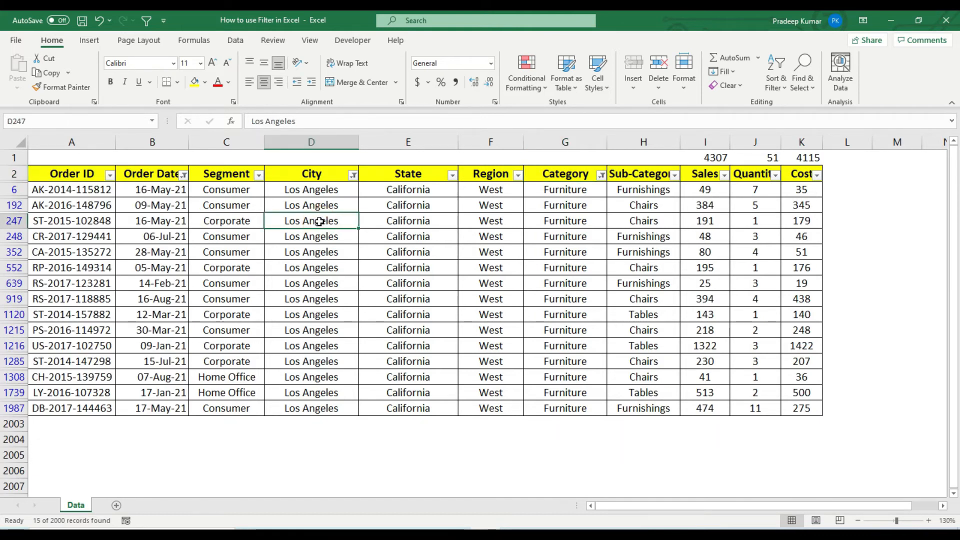
left_click(557, 220)
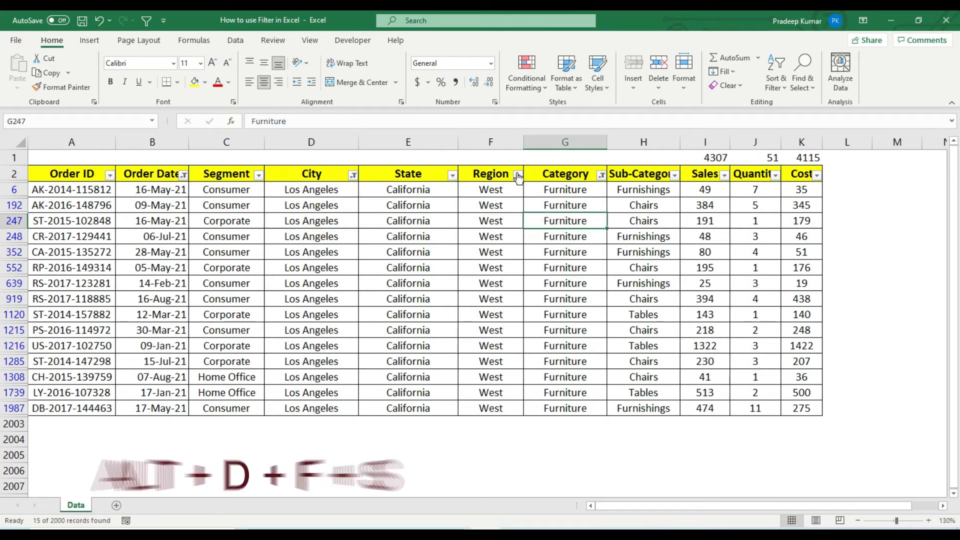
Clear the Order Date, City and Category filters all at once while keeping filtering turned on
left_click(475, 173)
key("alt+d")
key("f")
key("s")
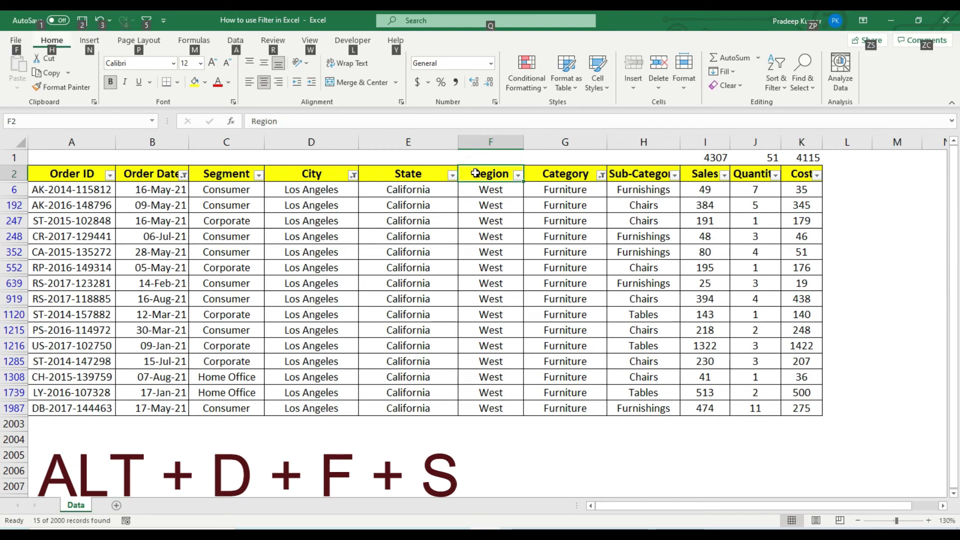
Apply a text filter to City that shows only cities beginning with P
left_click(308, 175)
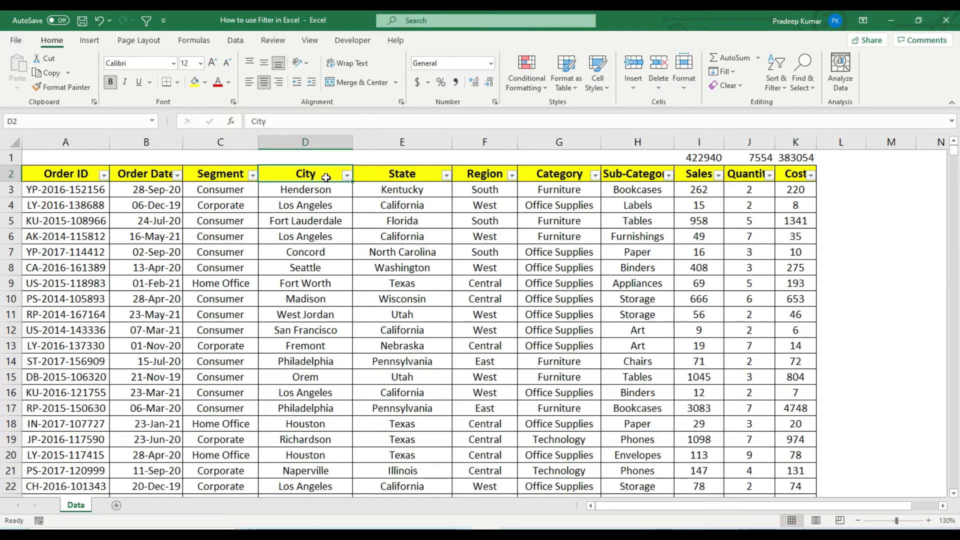
left_click(346, 176)
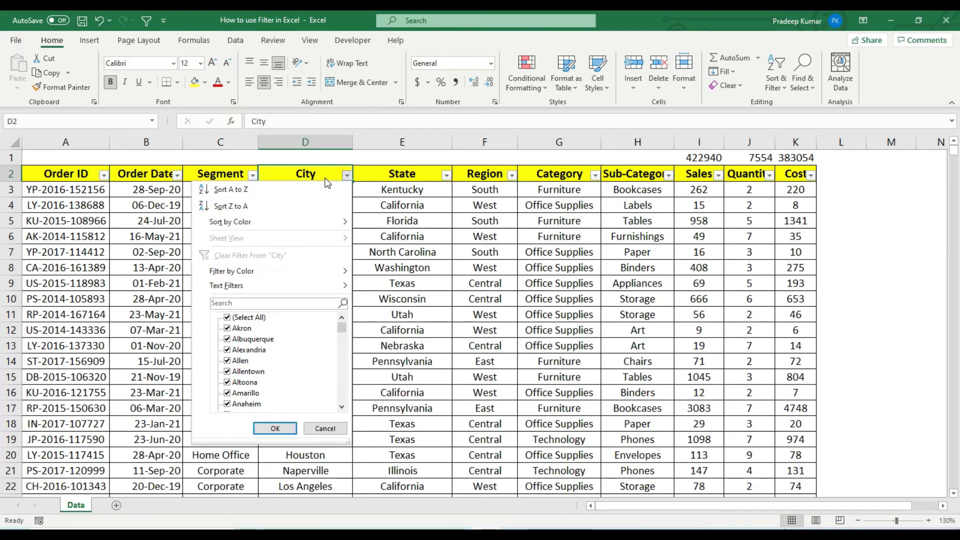
mouse_move(249, 283)
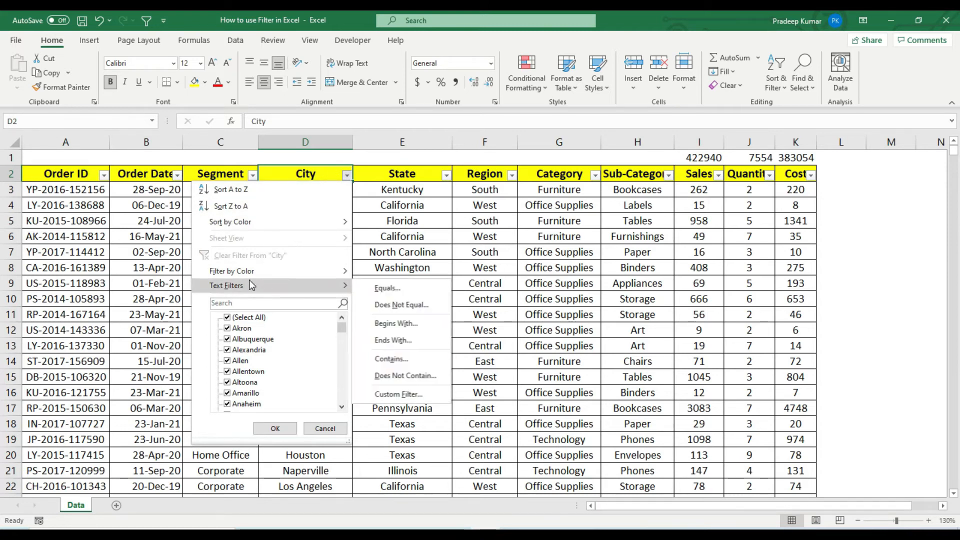
left_click(390, 325)
type("P")
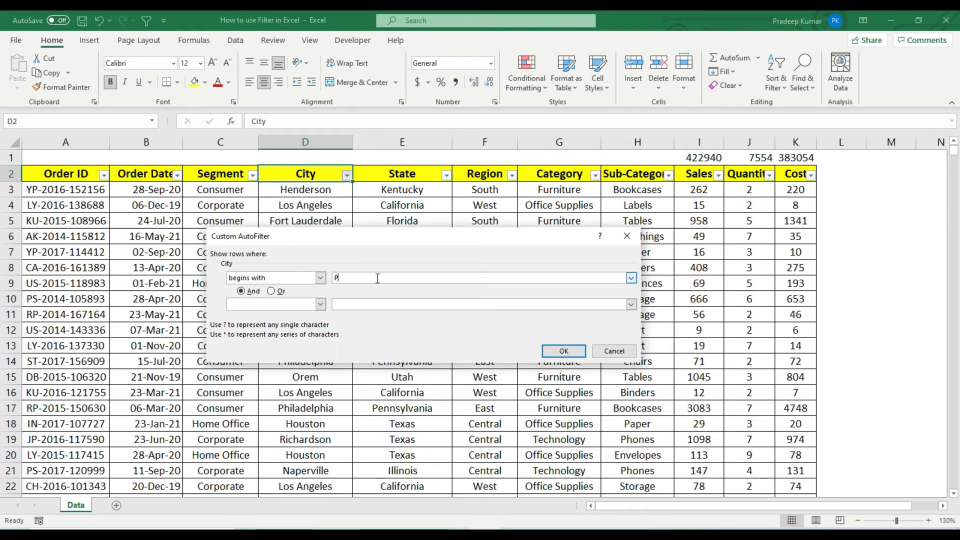
key("Return")
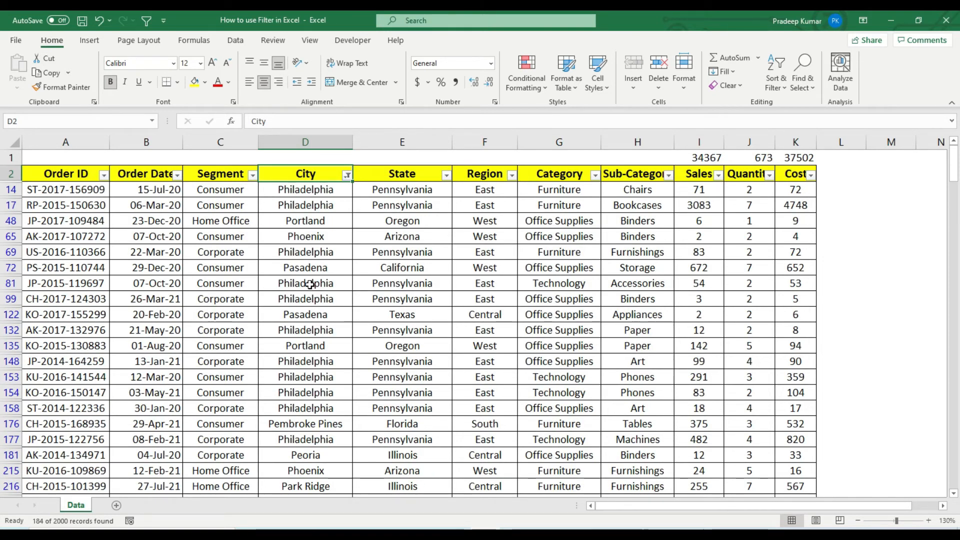
Clear the City filter and filter the column again by searching its list for p*
left_click(346, 174)
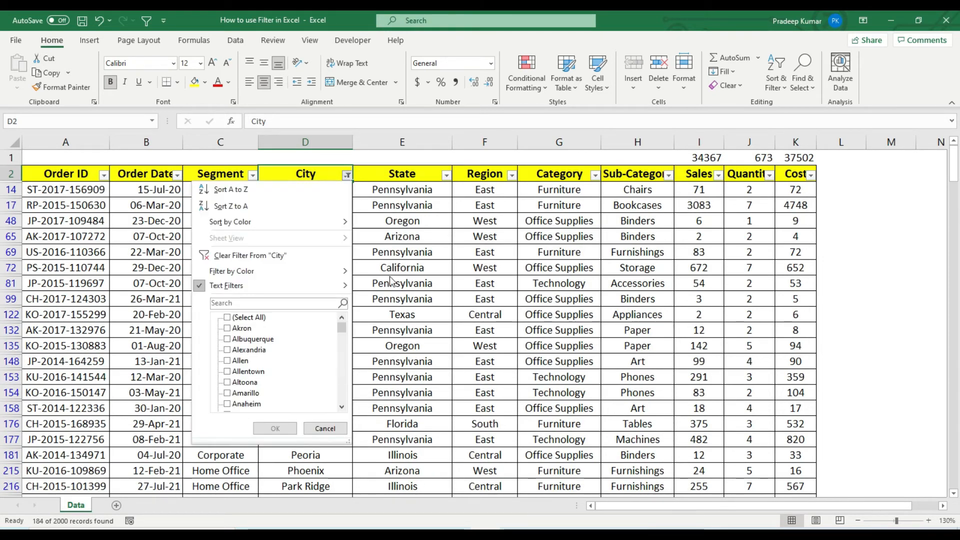
left_click(332, 170)
left_click(346, 174)
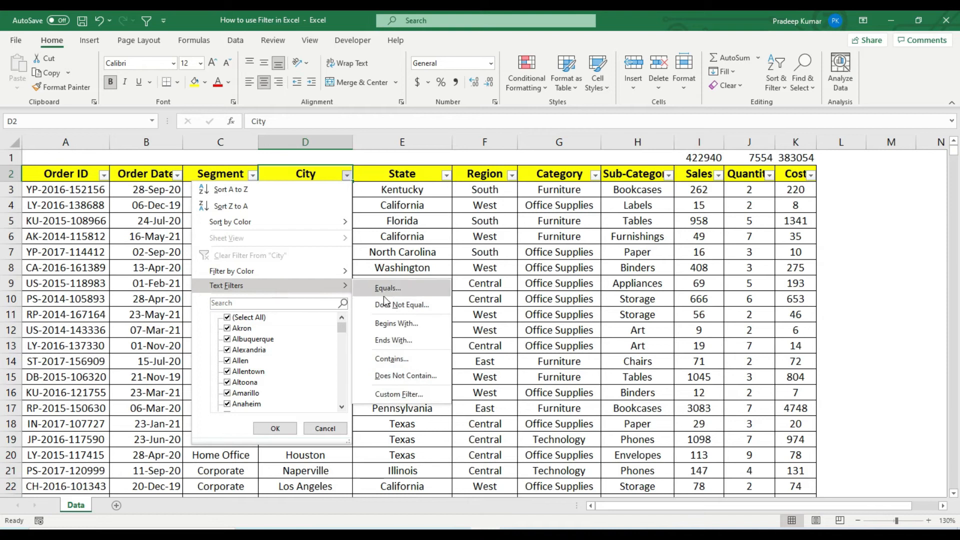
left_click(255, 303)
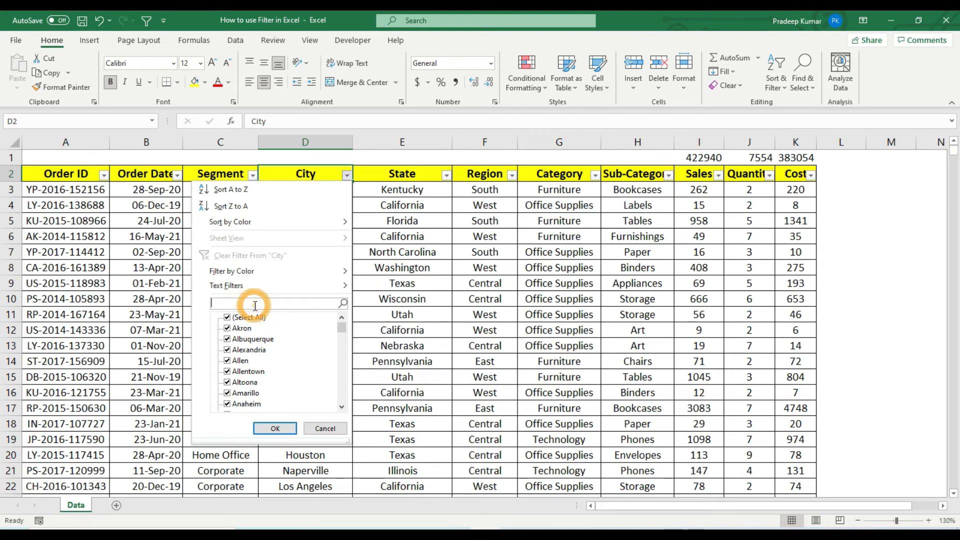
type("p*")
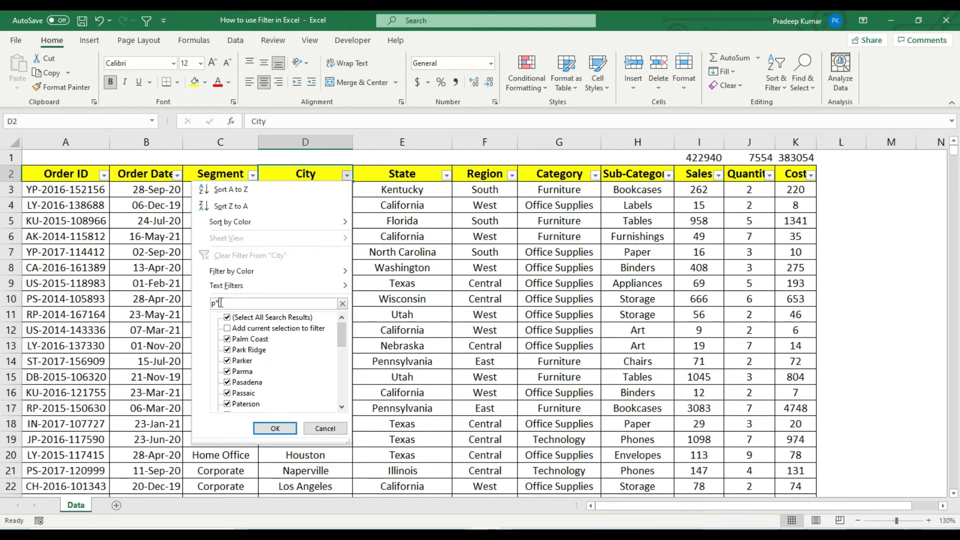
mouse_move(341, 331)
left_mouse_down()
mouse_move(342, 349)
mouse_move(341, 331)
left_mouse_up()
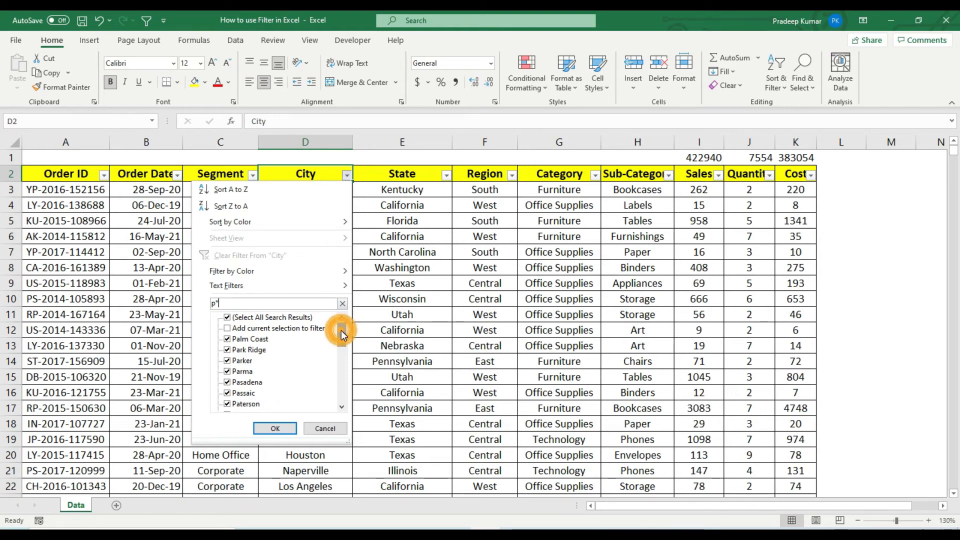
mouse_move(341, 330)
left_mouse_down()
mouse_move(340, 390)
mouse_move(341, 339)
left_mouse_up()
left_click(286, 426)
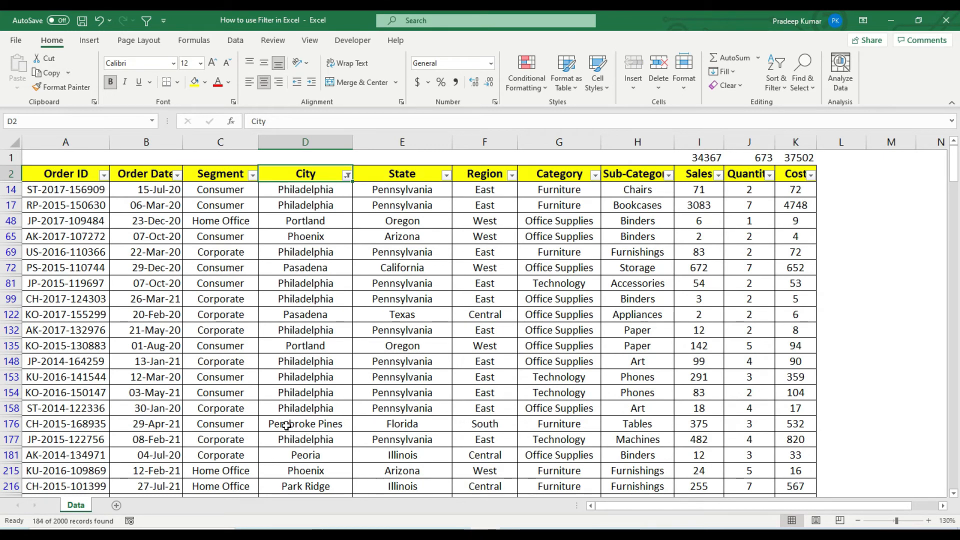
Clear the City filter with the show-all command while keeping filtering turned on
key("alt+d")
key("f")
key("s")
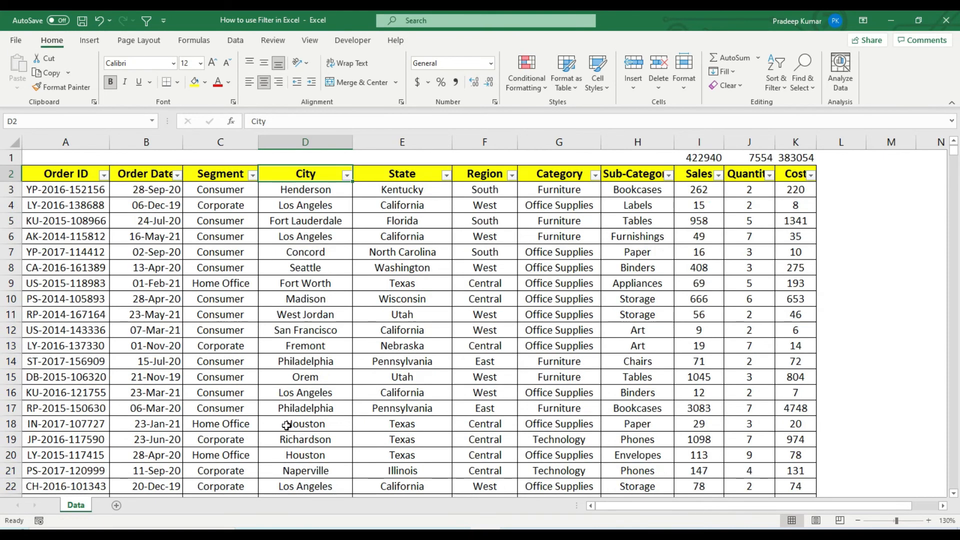
Filter Order ID by searching its list for US
key("ctrl+Left")
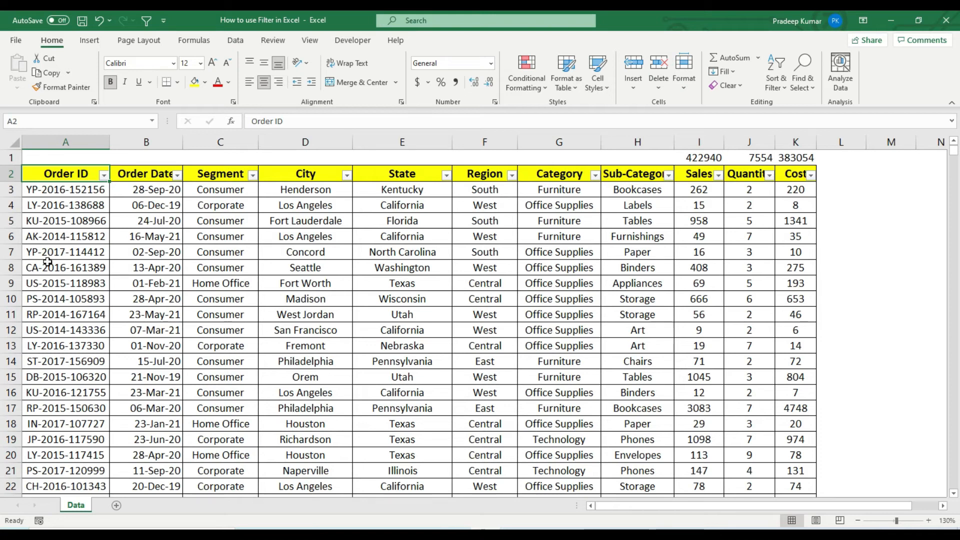
left_click(103, 174)
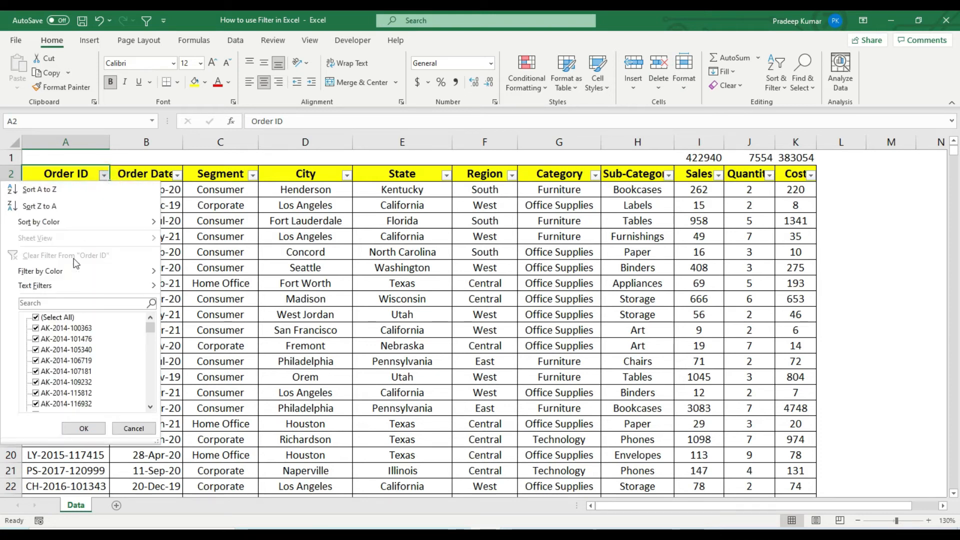
left_click(55, 303)
type("US")
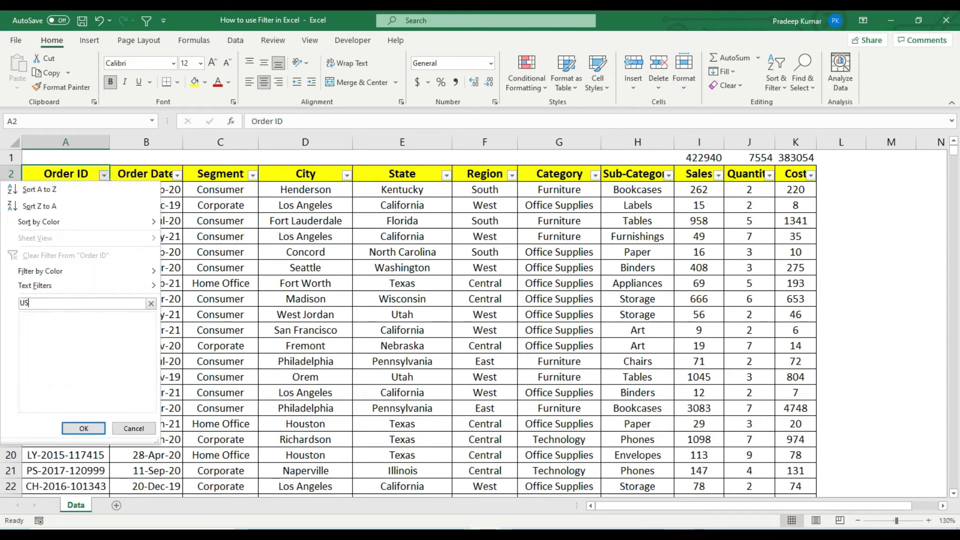
left_click(92, 426)
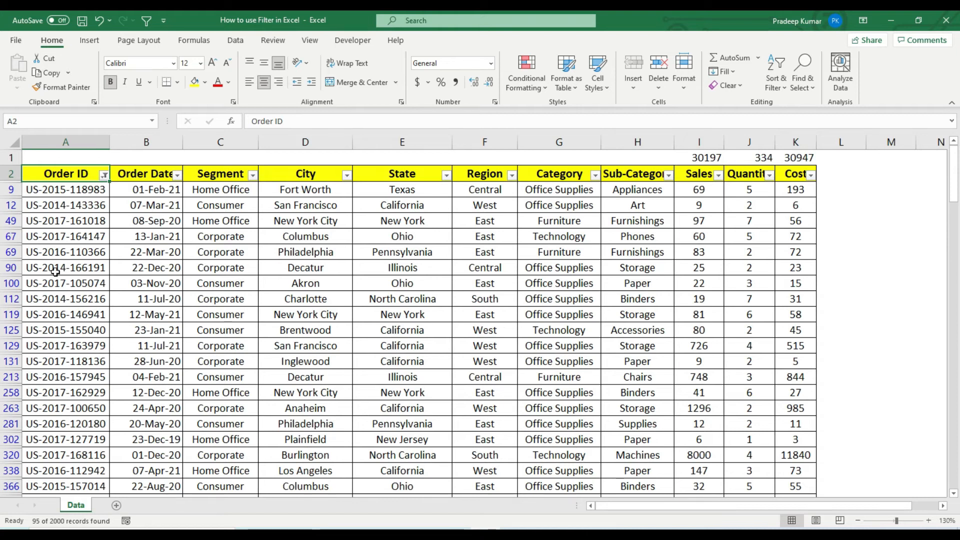
Replace the Order ID filter with a search for CA
left_click(104, 175)
left_click(56, 304)
type("CA")
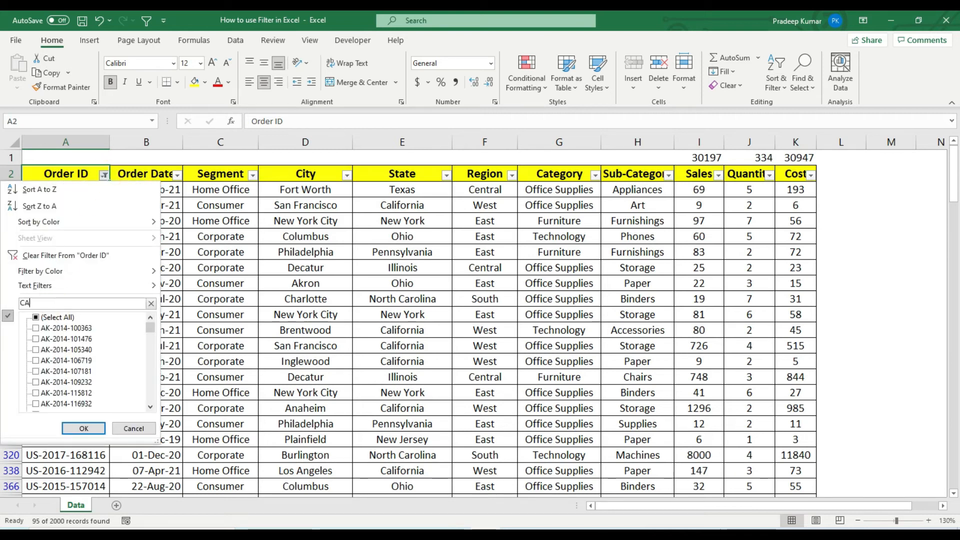
left_click(83, 428)
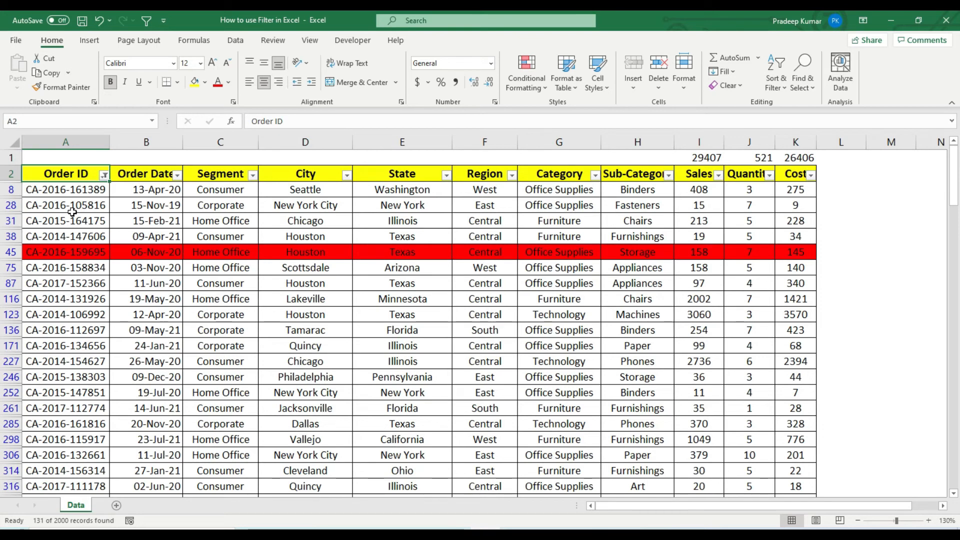
Search Order ID for US and add the matches to the current filter so CA orders stay included
left_click(103, 175)
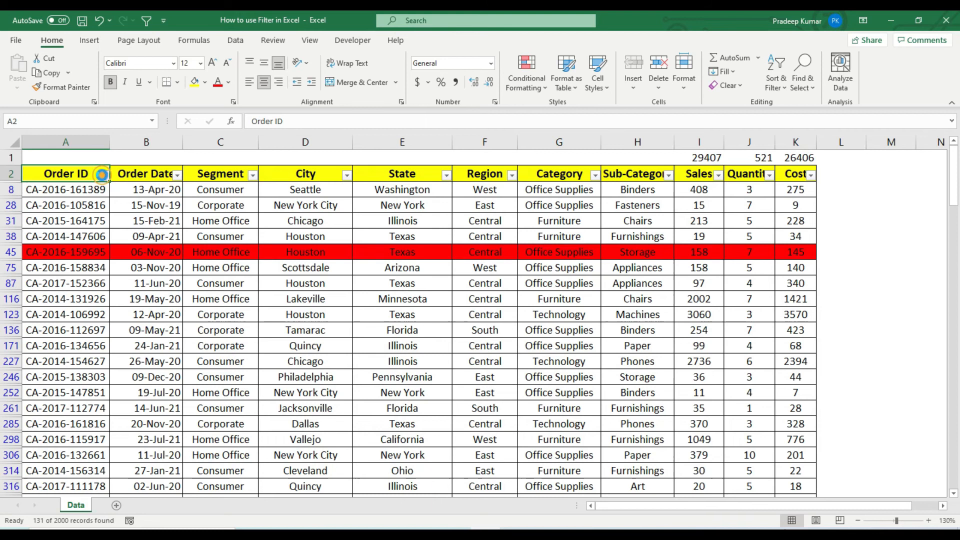
left_click(44, 303)
type("US")
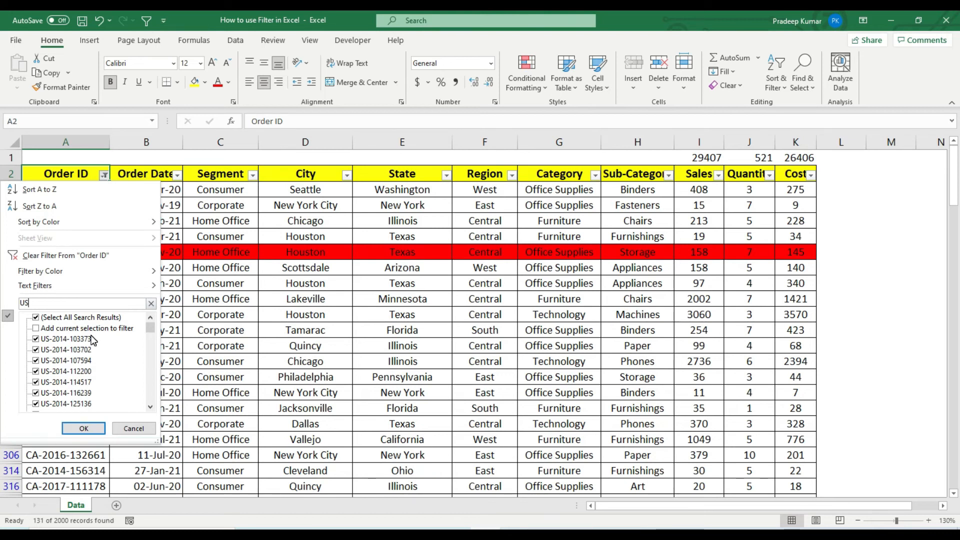
left_click(44, 328)
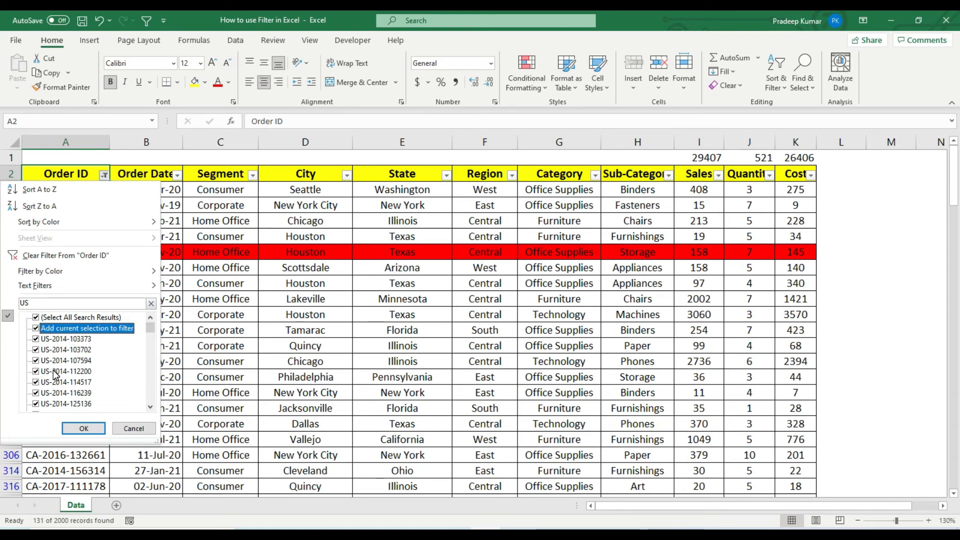
key("Return")
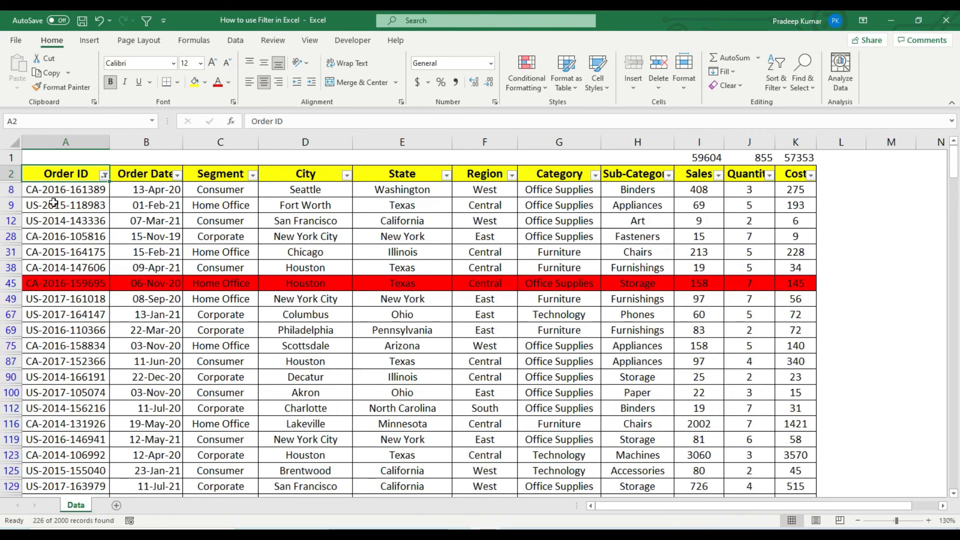
Check the CA and US order IDs in the combined list and turn off filtering for the table
left_click(46, 194)
left_click(46, 204)
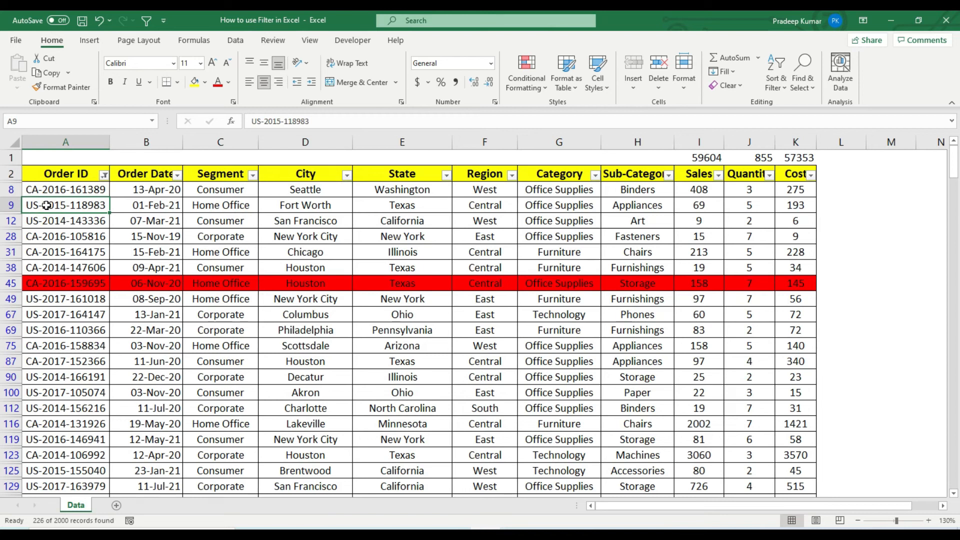
left_click(408, 172)
key("ctrl+shift+l")
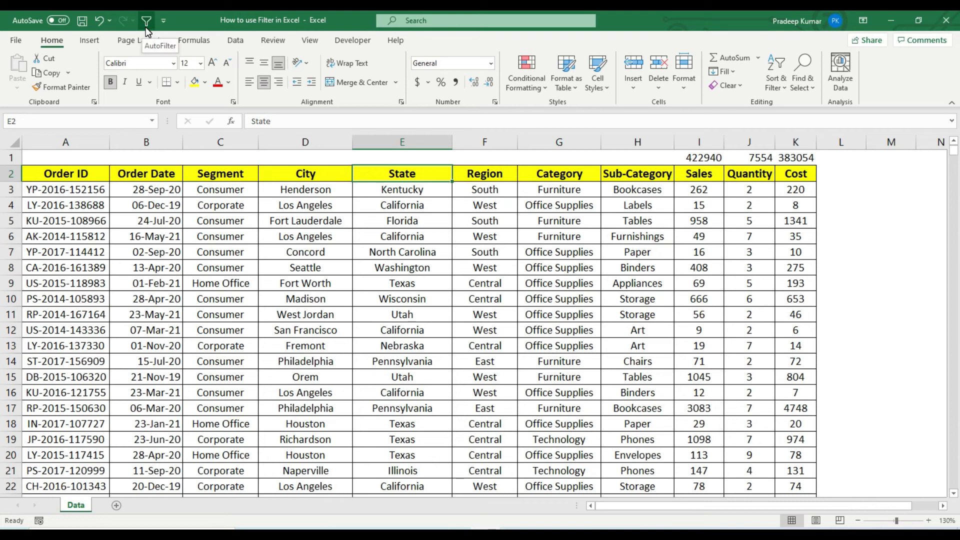
Open the Quick Access Toolbar customization and locate AutoFilter among All Commands
left_click(163, 21)
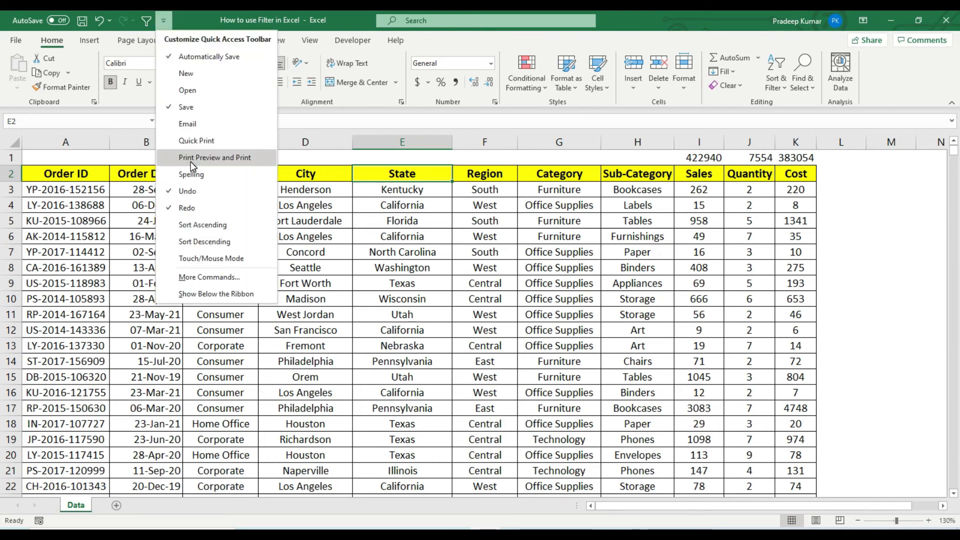
left_click(200, 279)
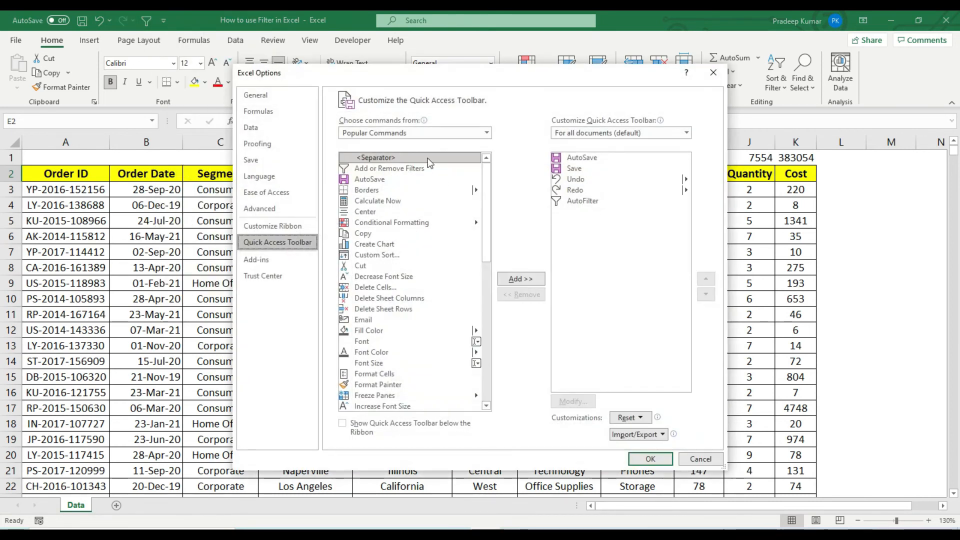
left_click(416, 133)
left_click(406, 158)
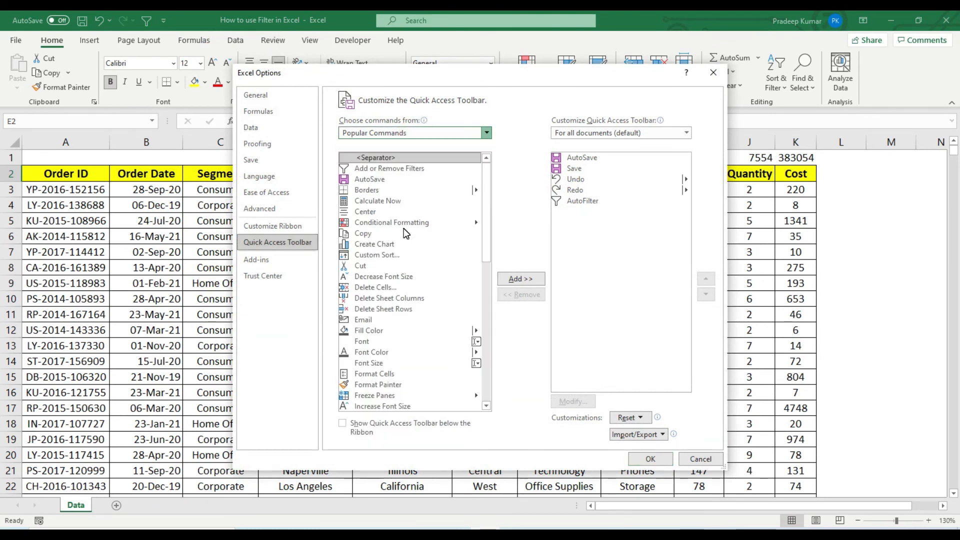
left_click(408, 199)
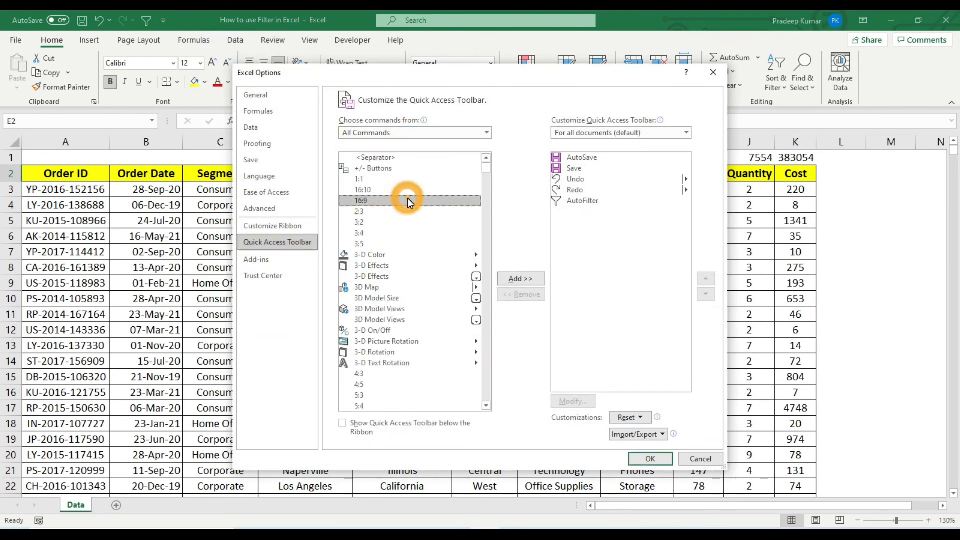
type("autof")
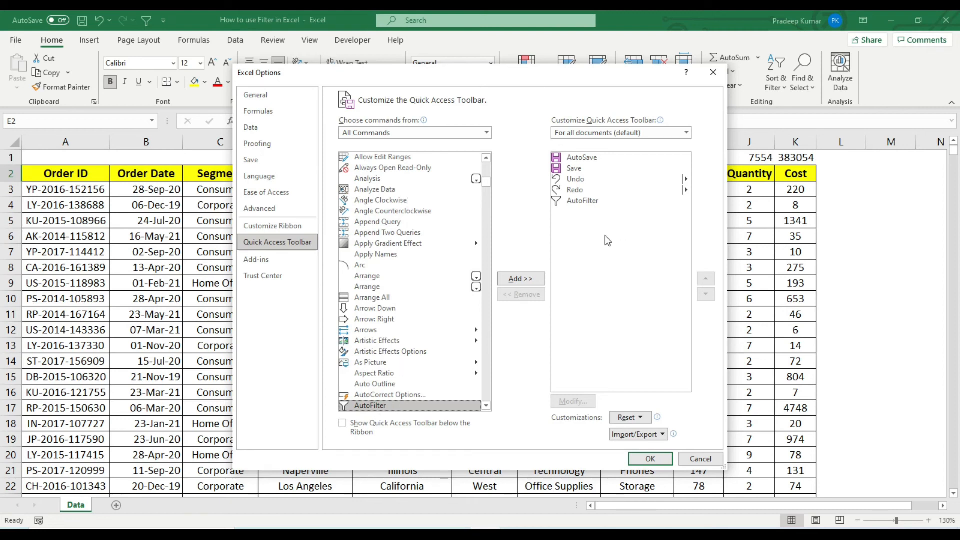
Go through the Quick Access Toolbar commands from AutoSave to AutoFilter to find AutoFilter's position, and close the options
left_click(599, 202)
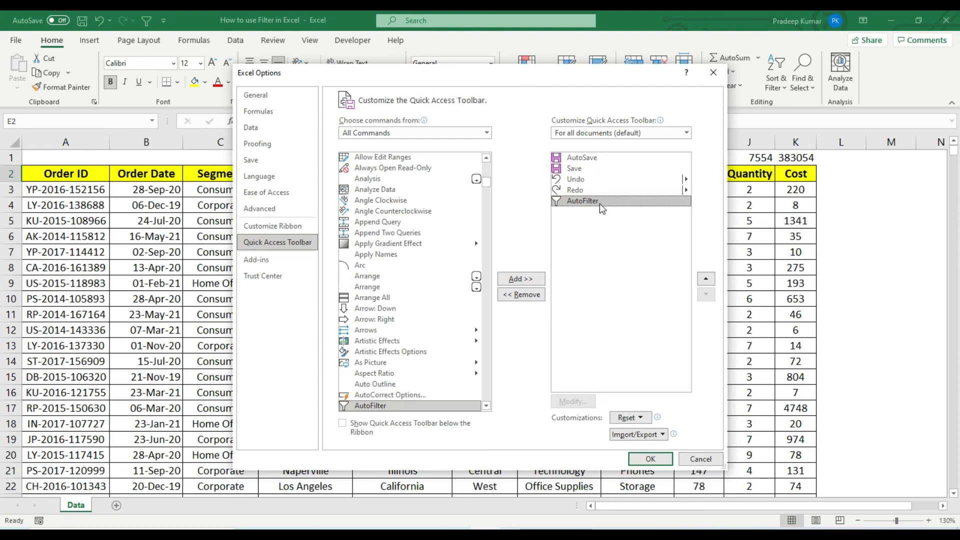
left_click(586, 159)
left_click(585, 169)
left_click(586, 180)
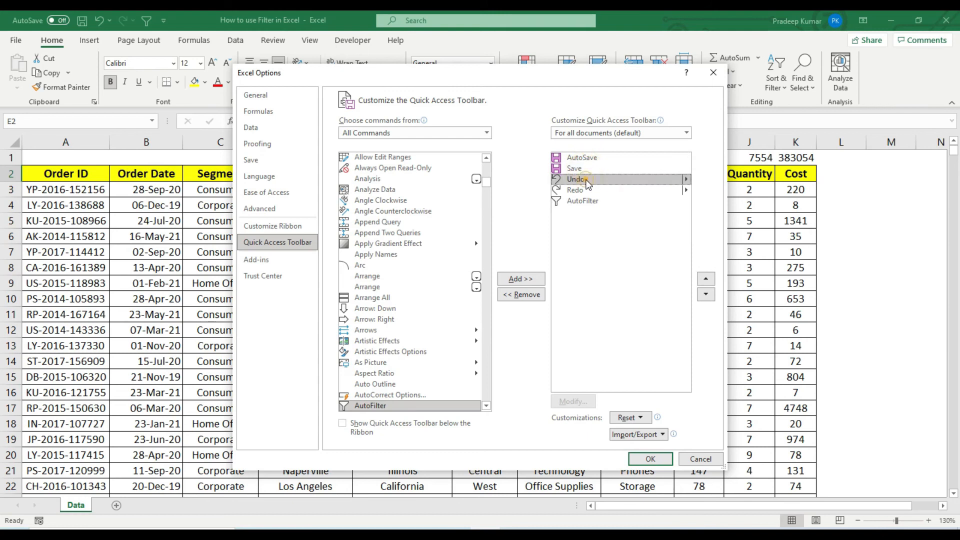
left_click(587, 190)
left_click(588, 201)
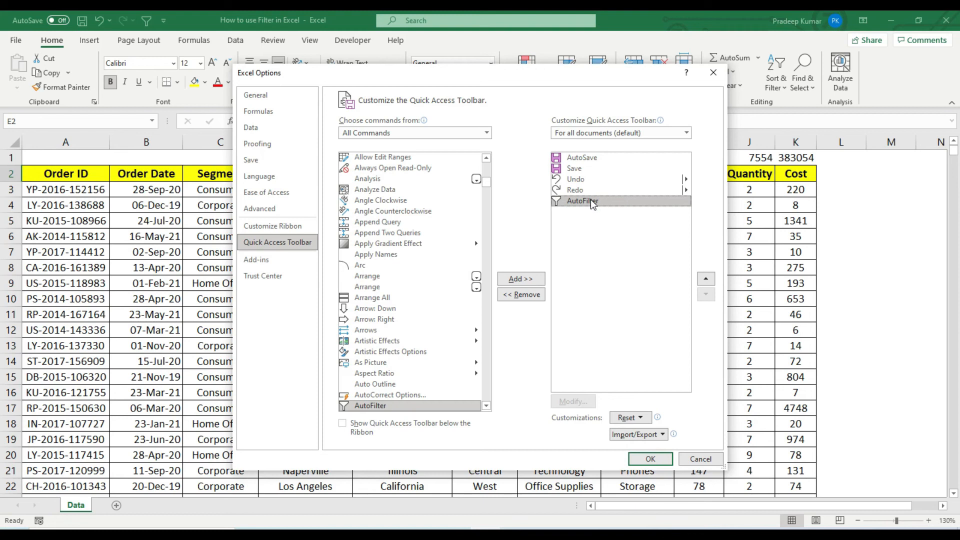
key("Return")
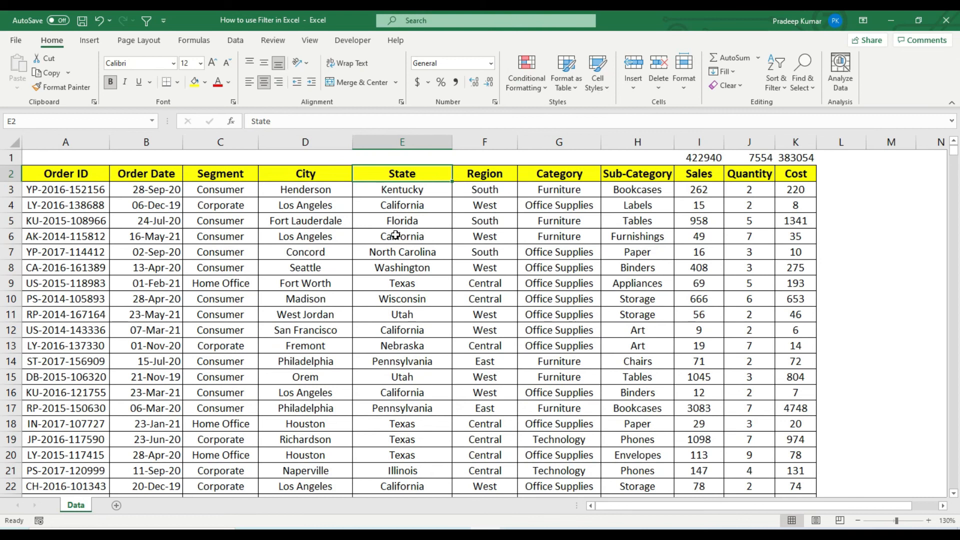
Use AutoFilter on selected cells to keep only California in State and Furniture in Category, and check the record count
left_click(410, 236)
key("alt+5")
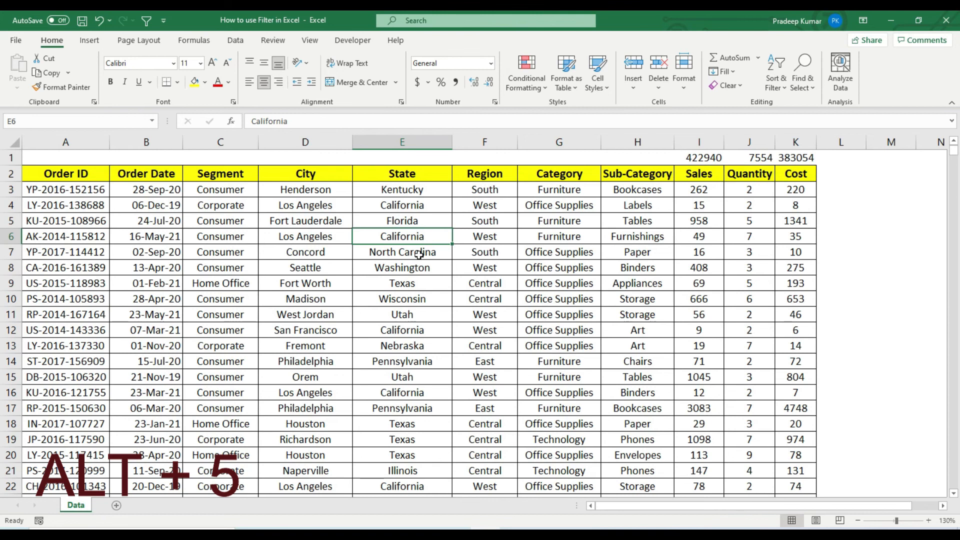
key("alt+5")
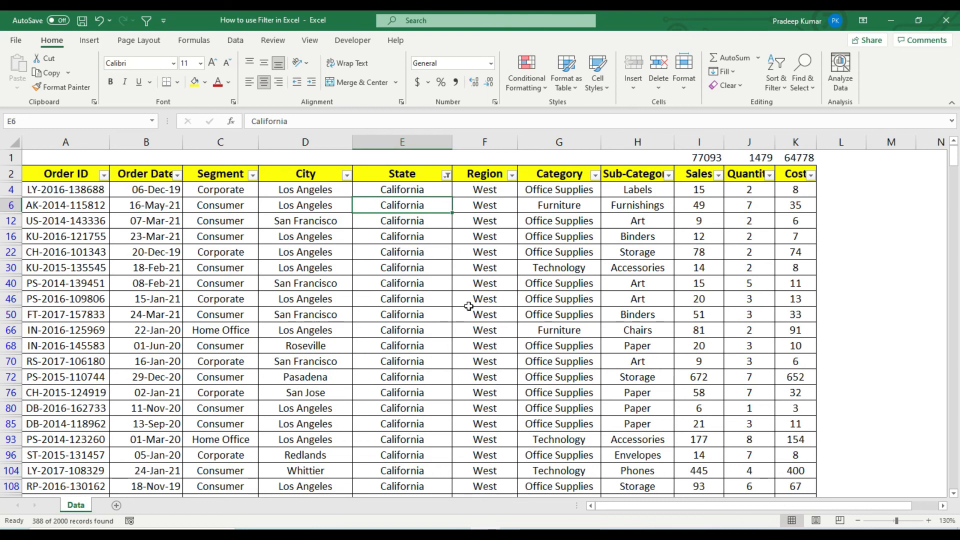
left_click(560, 334)
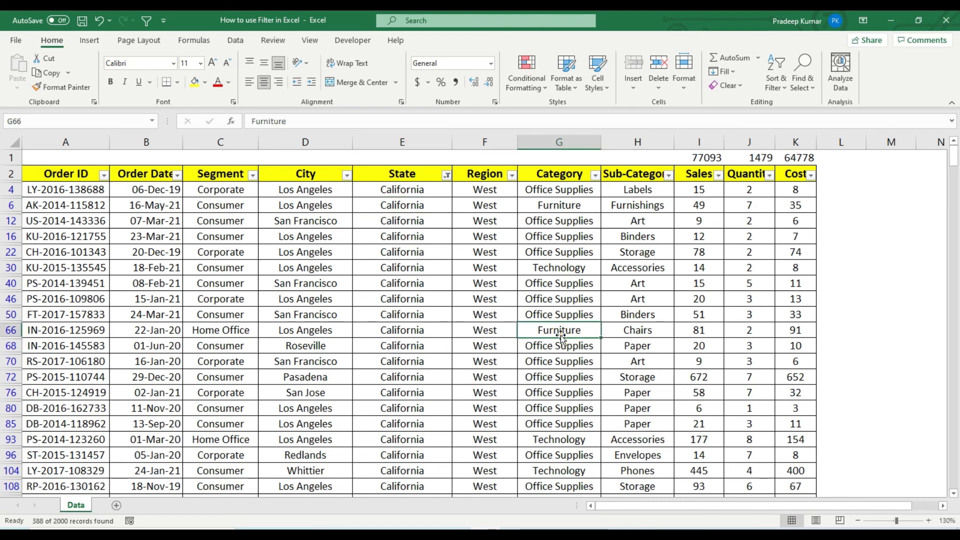
key("alt+5")
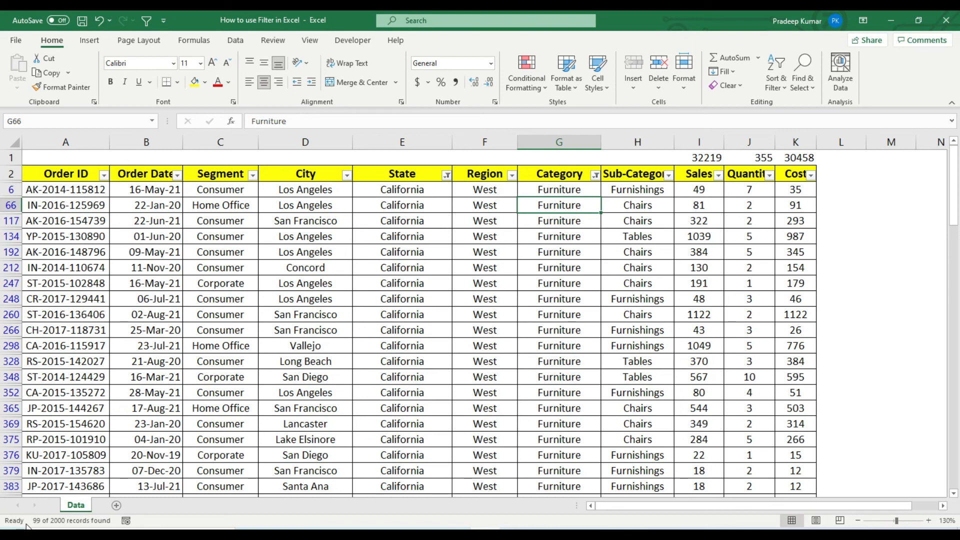
mouse_move(35, 524)
Reset the State and Category filters by turning filtering off and on again
left_click(405, 175)
key("ctrl+shift+l")
key("ctrl+shift+l")
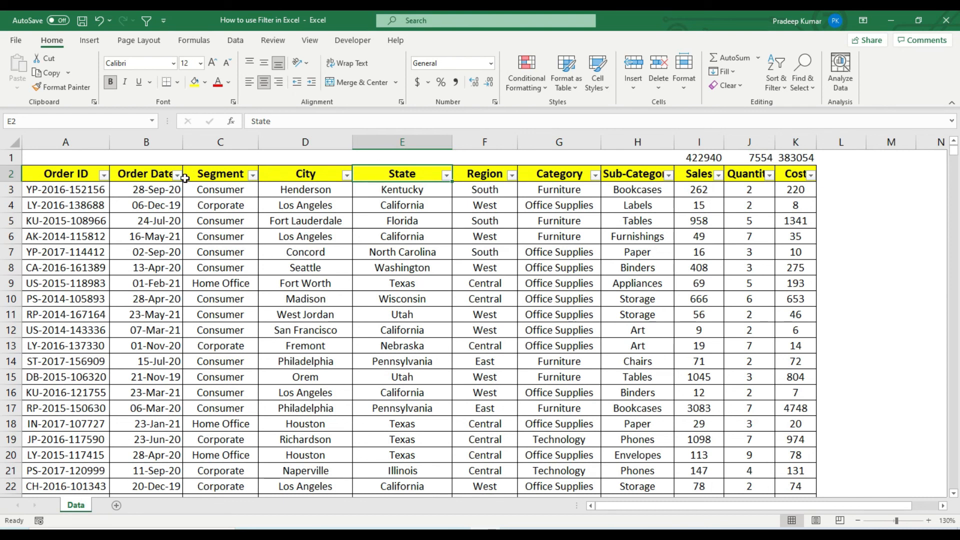
Filter Order Date to March 2021 and check the number of records found
left_click(177, 177)
left_click(58, 318)
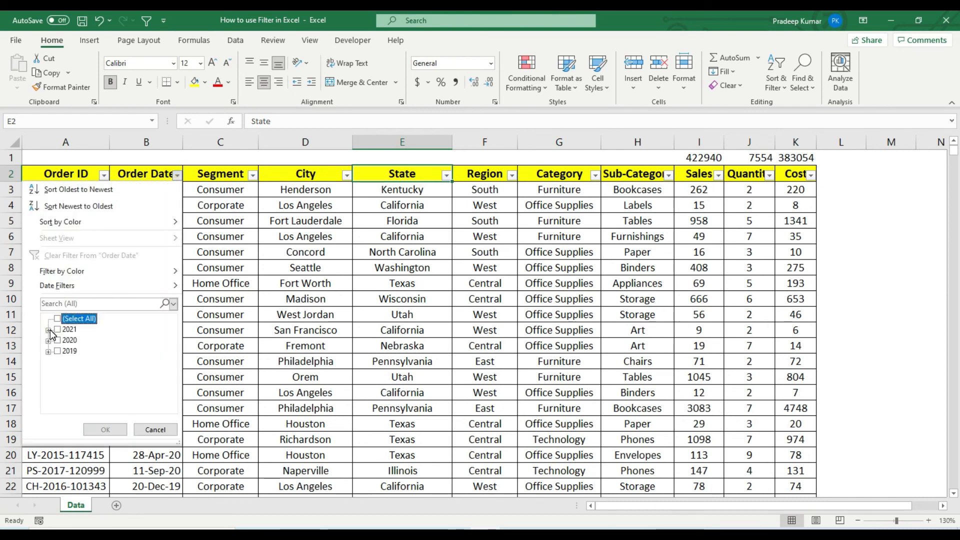
left_click(48, 329)
left_click(68, 351)
left_click(105, 429)
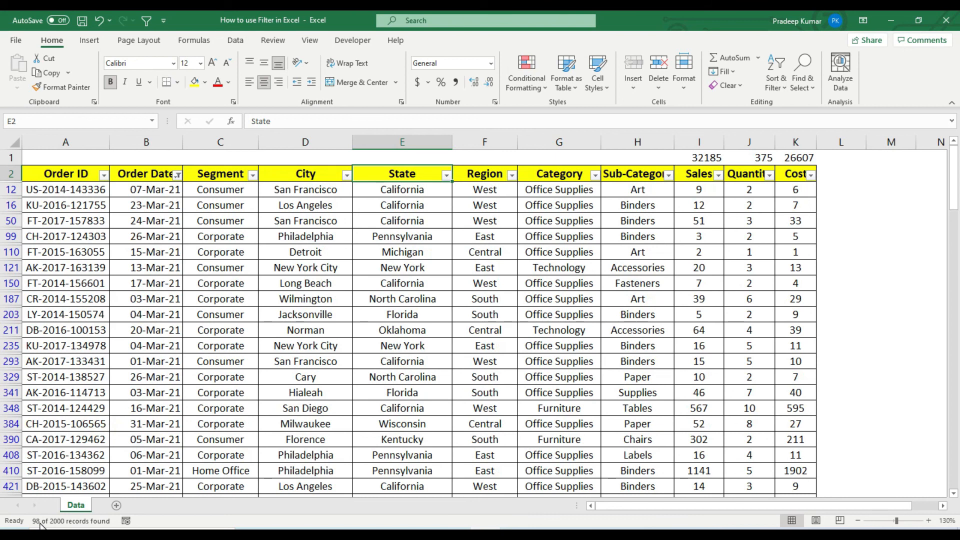
mouse_move(41, 524)
Turn off filtering to show all orders and select the North Carolina cell in row 7 of the State column
key("ctrl+shift+l")
left_click(395, 256)
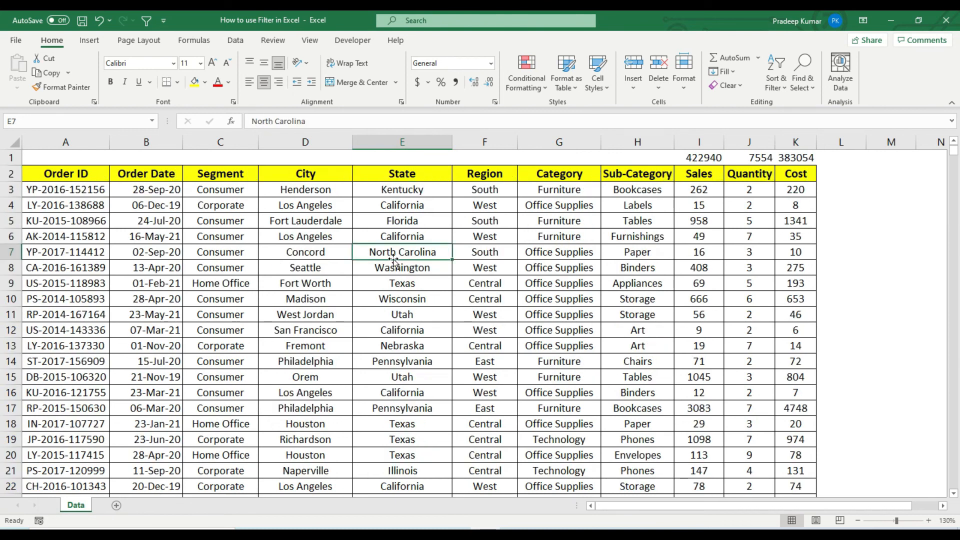